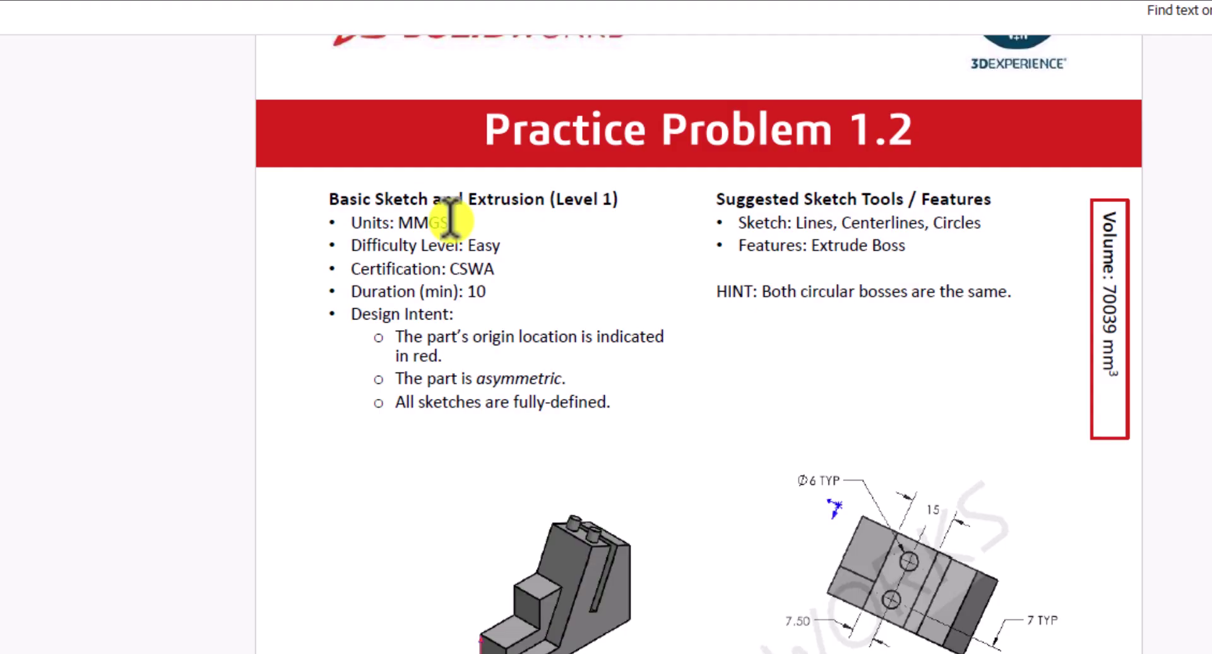
Step: Scroll down to Practice Problem 1.2's dimensioned views and zoom in on them
{"action": "scroll", "coordinate": [848, 556], "scroll_direction": "down", "scroll_amount": 3}
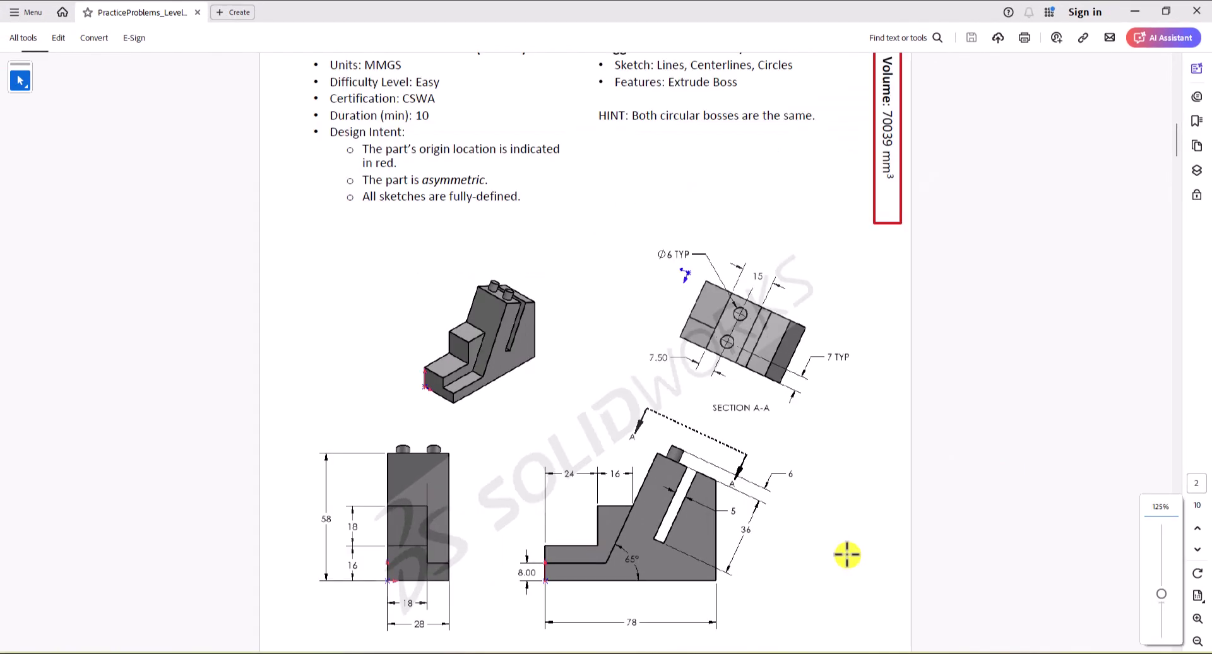
{"action": "scroll", "coordinate": [848, 549], "scroll_direction": "down", "scroll_amount": 3}
{"action": "key", "text": "ctrl+equal"}
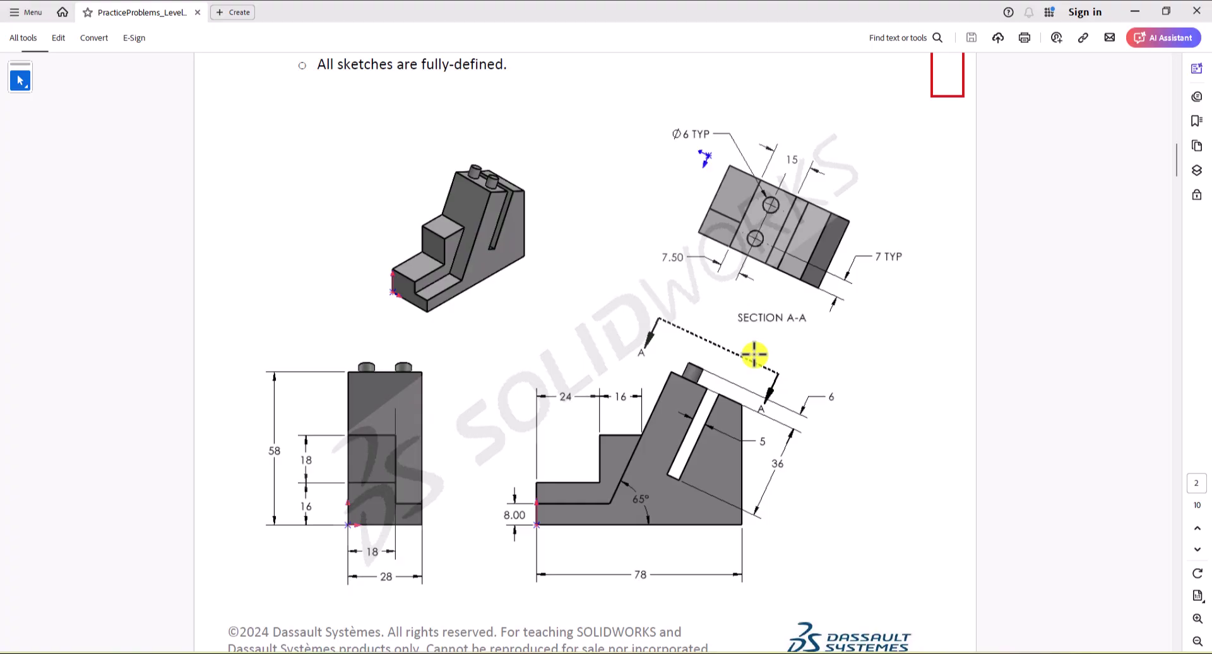
Step: Back in SOLIDWORKS, start a new sketch on the Front Plane
{"action": "key", "text": "super+Down"}
{"action": "key", "text": "super+Down"}
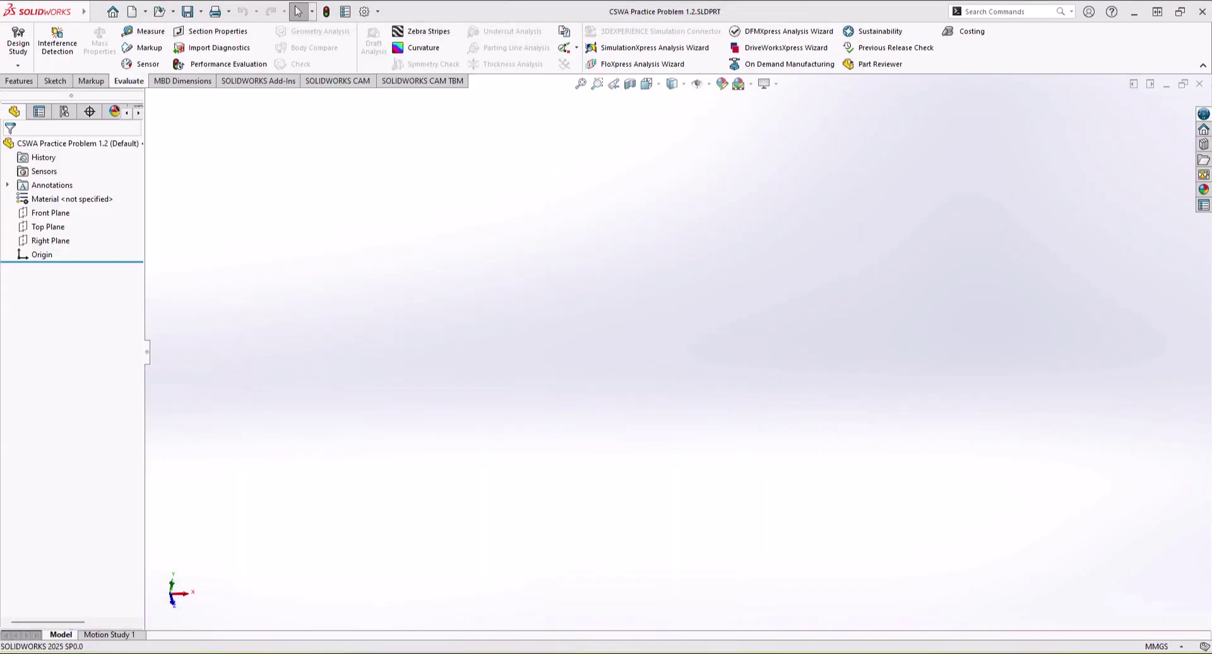
{"action": "left_click", "coordinate": [55, 84]}
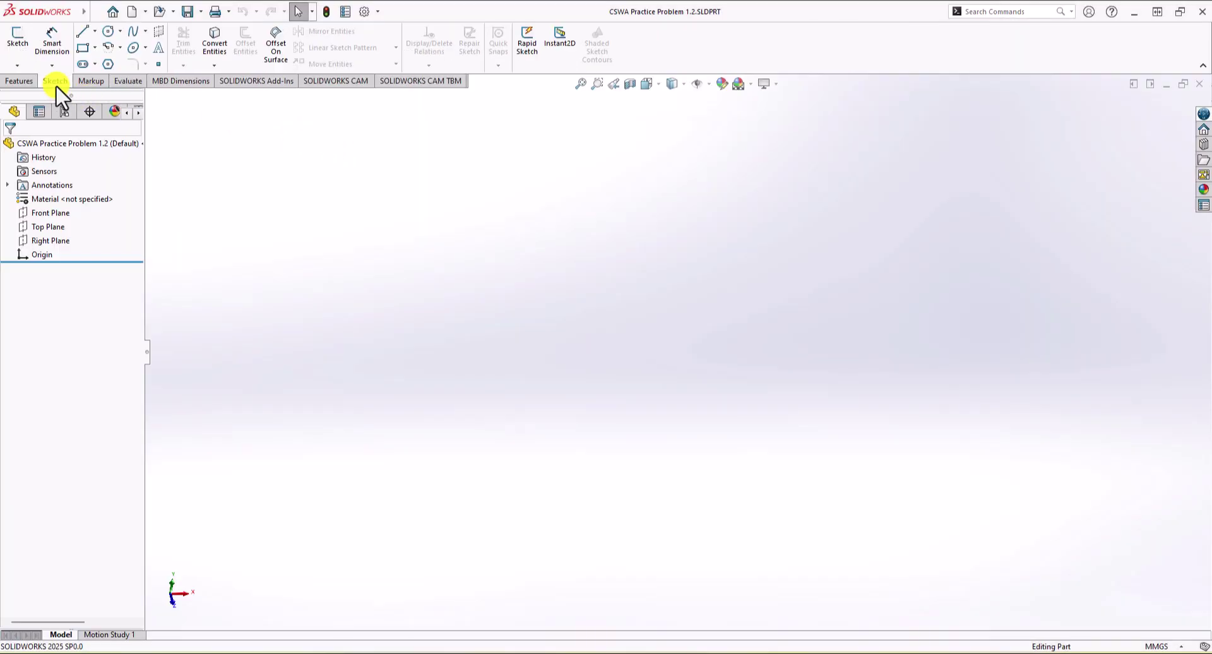
{"action": "left_click", "coordinate": [21, 39]}
{"action": "left_click", "coordinate": [420, 221]}
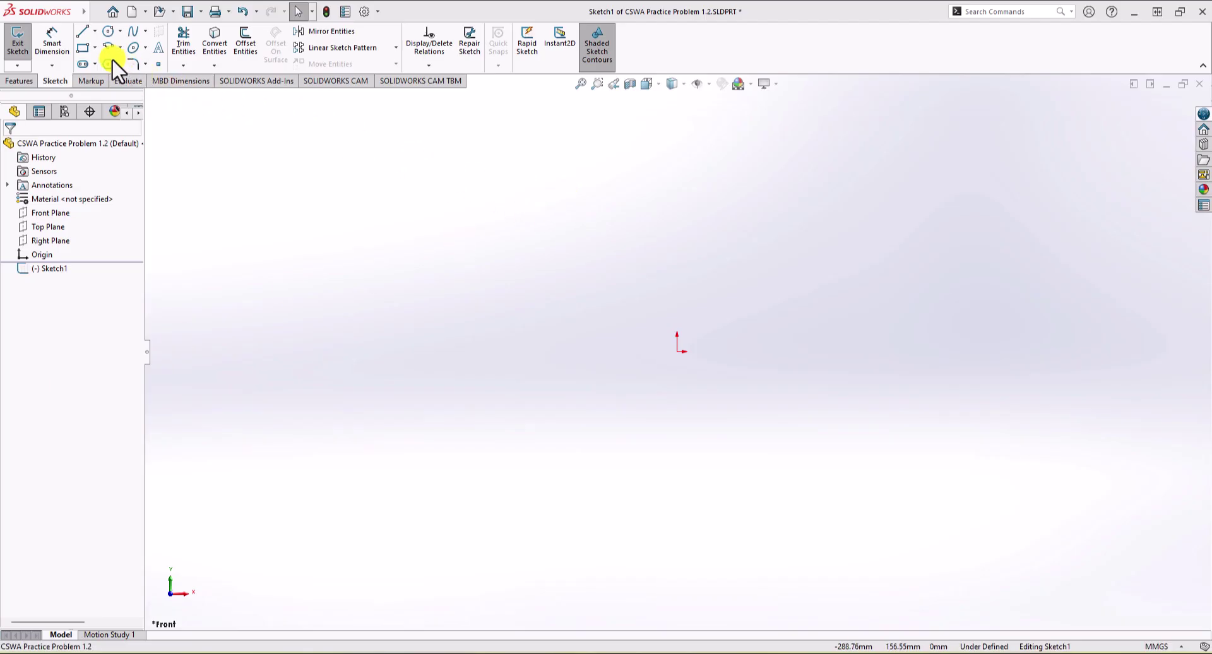
Step: Draw the outer line profile from the origin, including the angled arm and its slot
{"action": "left_click", "coordinate": [82, 31]}
{"action": "left_click", "coordinate": [680, 351]}
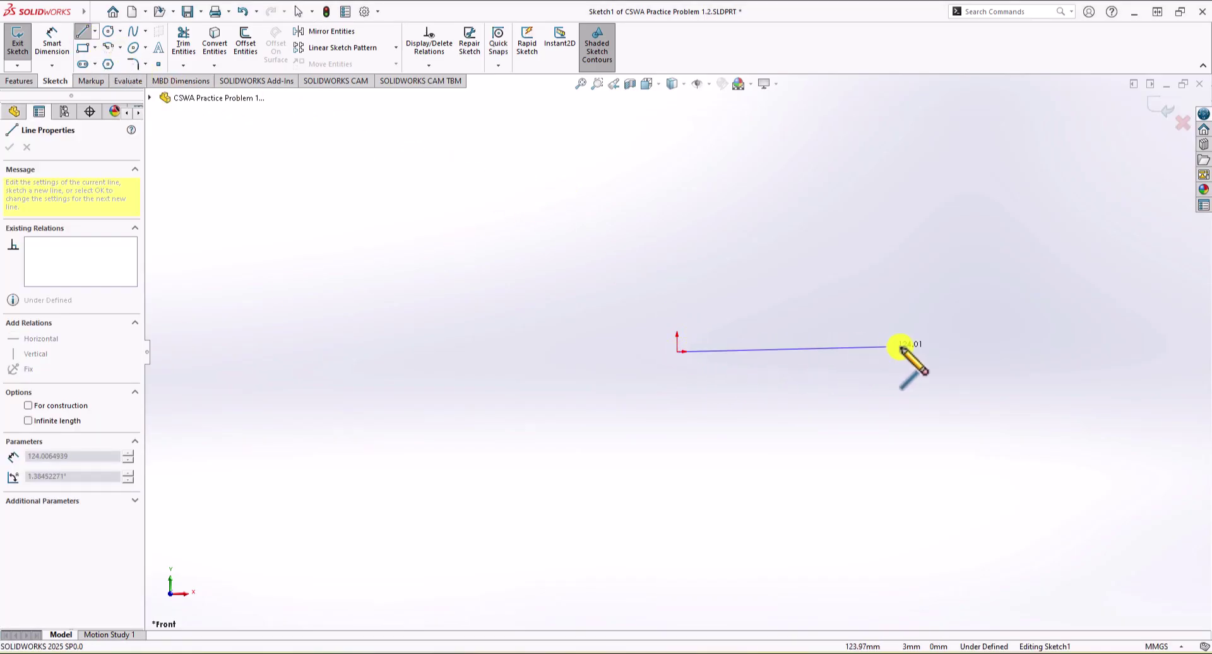
{"action": "left_click", "coordinate": [1028, 352]}
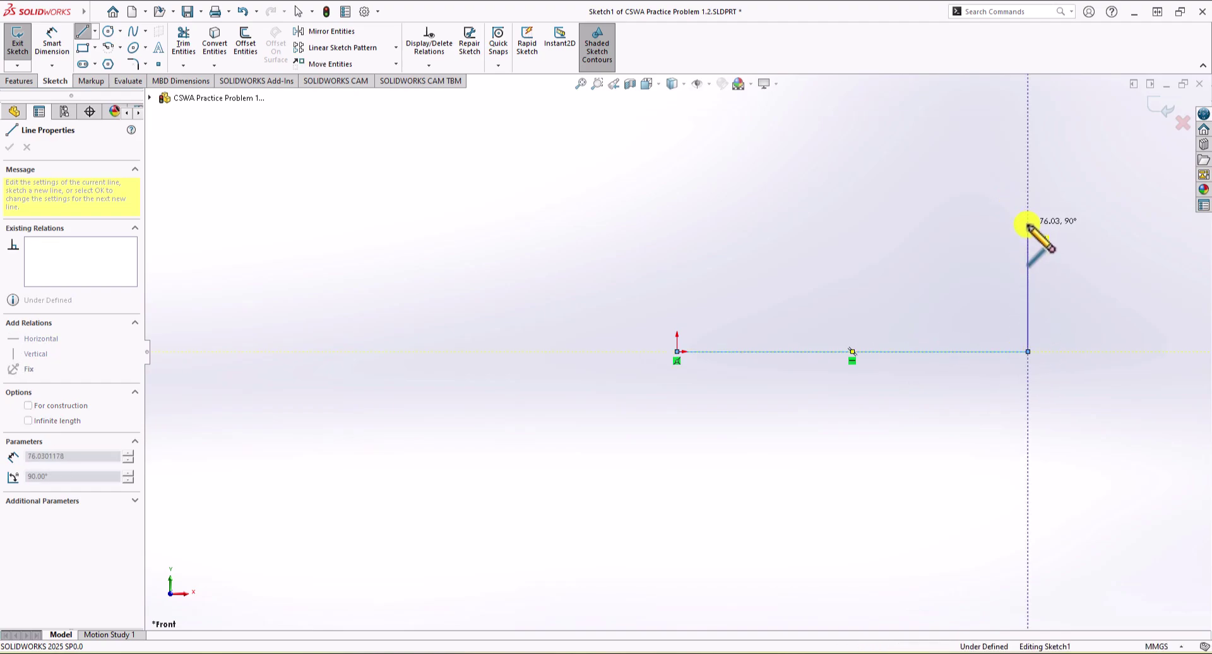
{"action": "left_click", "coordinate": [1028, 201]}
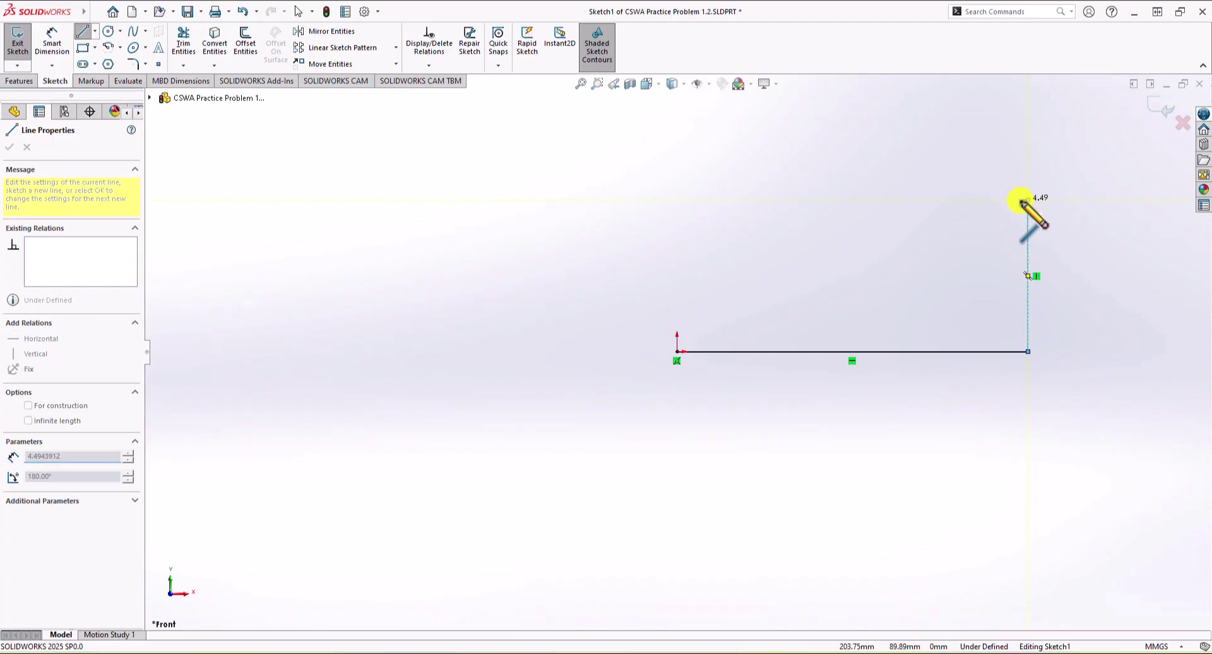
{"action": "left_click", "coordinate": [989, 176]}
{"action": "left_click", "coordinate": [909, 266]}
{"action": "left_click", "coordinate": [972, 165]}
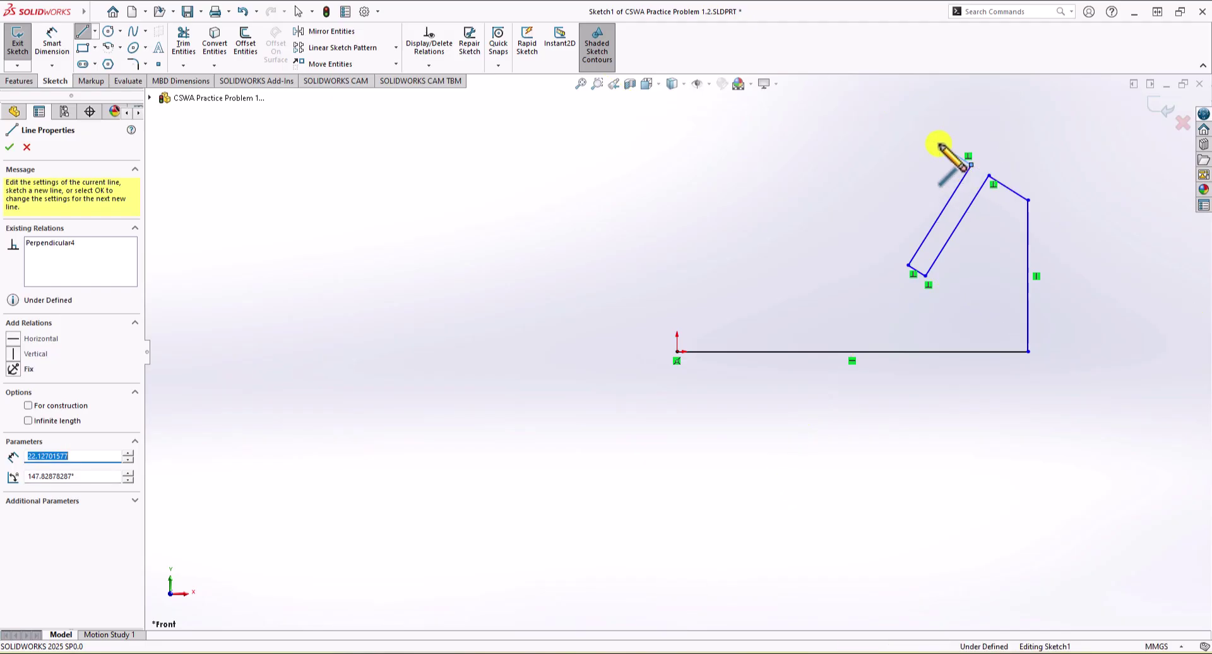
{"action": "left_click", "coordinate": [940, 145]}
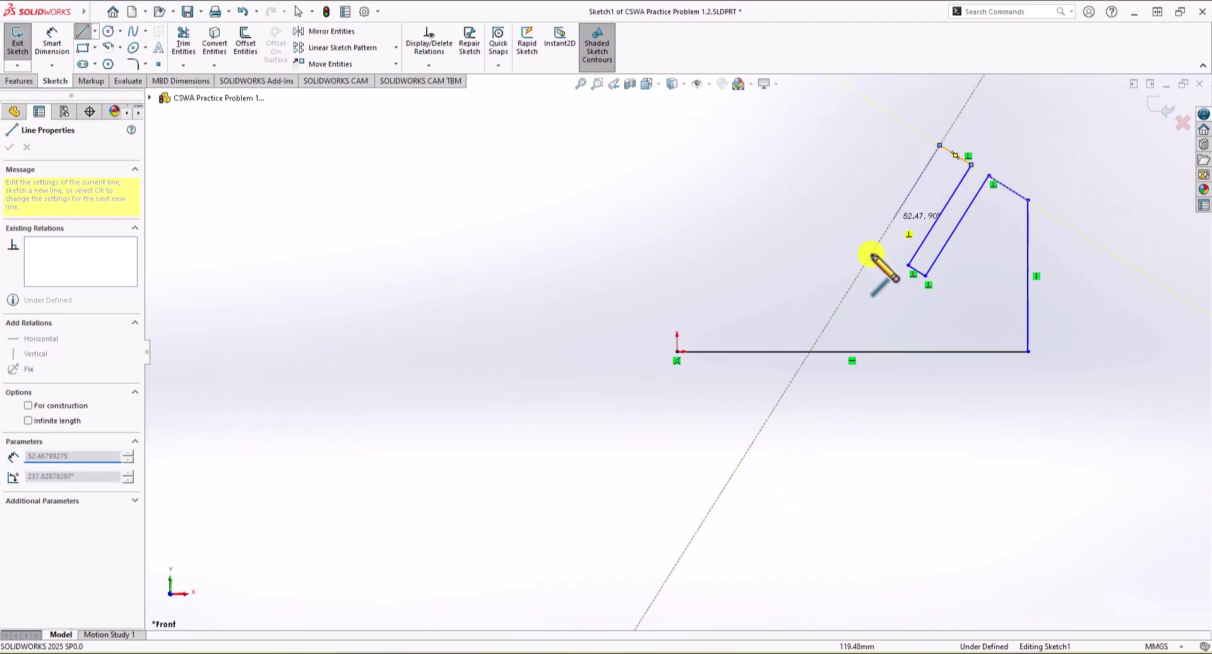
{"action": "left_click", "coordinate": [837, 308]}
{"action": "left_click", "coordinate": [677, 309]}
{"action": "left_click", "coordinate": [677, 351]}
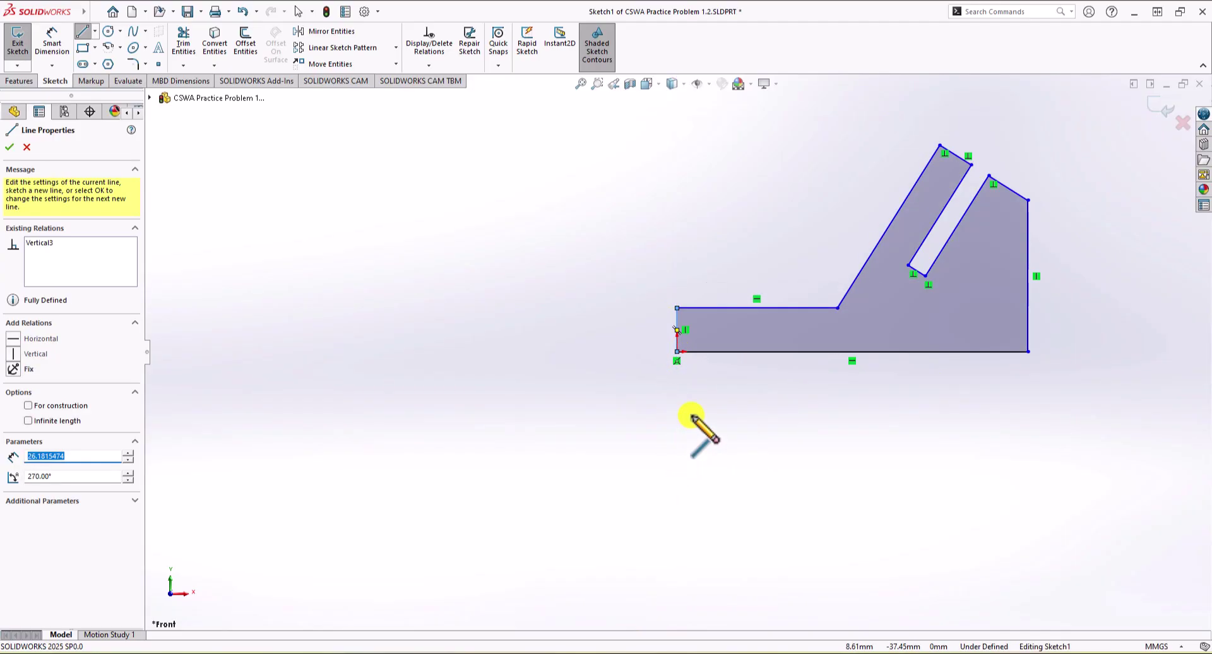
Step: Add the two-step outline from the top-left corner up to the slanted arm edge
{"action": "left_click", "coordinate": [677, 308]}
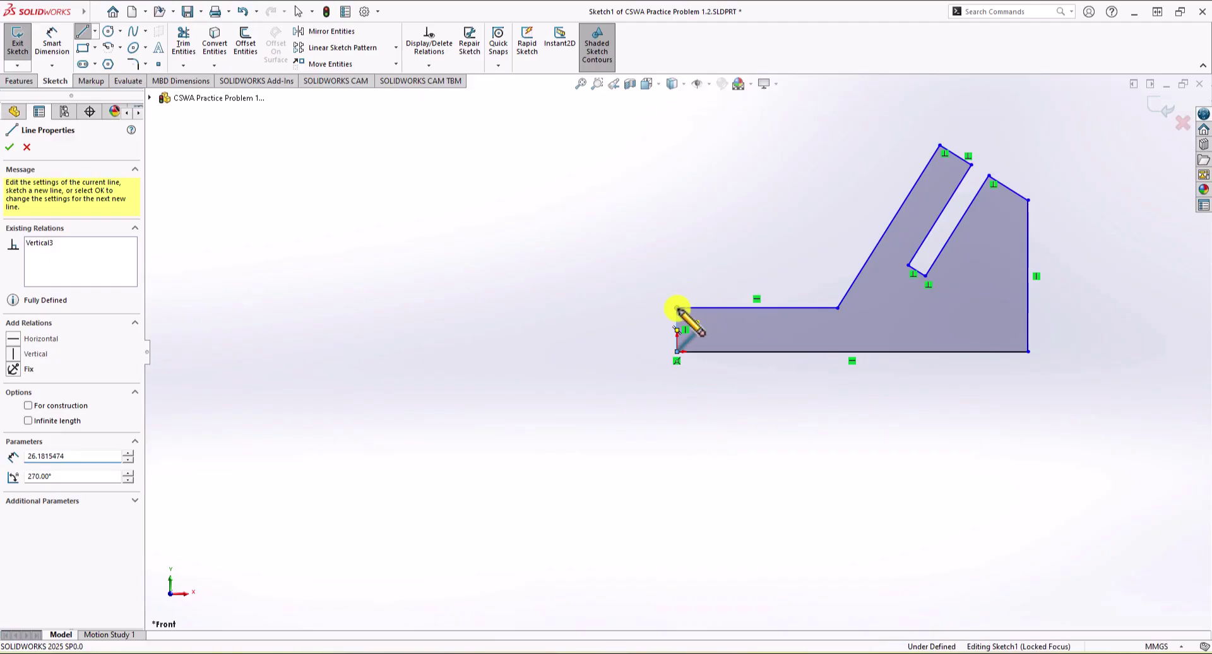
{"action": "left_click", "coordinate": [677, 271]}
{"action": "left_click", "coordinate": [795, 270]}
{"action": "left_click", "coordinate": [796, 201]}
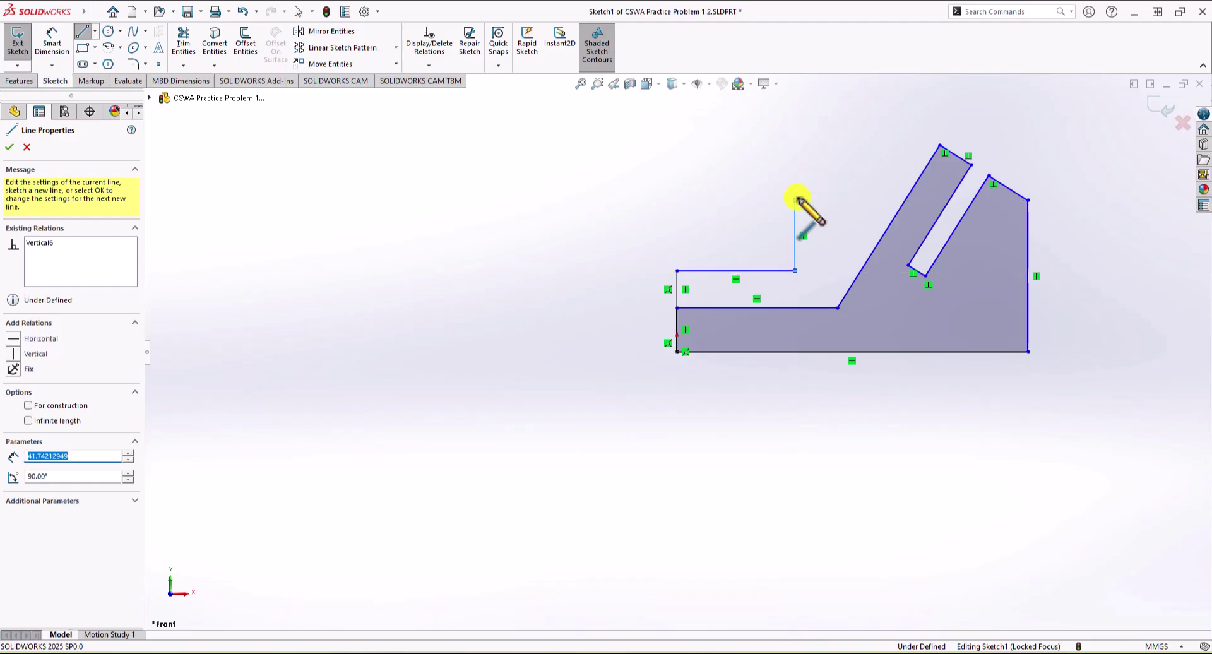
{"action": "left_click", "coordinate": [907, 199]}
{"action": "key", "text": "Escape"}
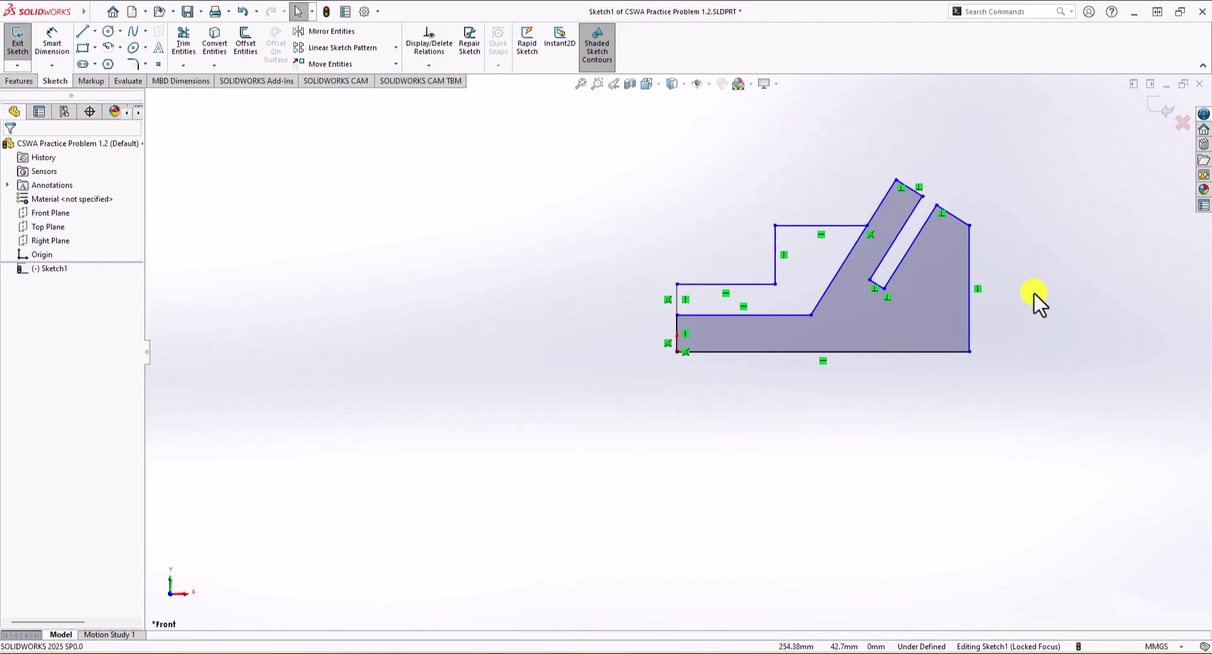
{"action": "key", "text": "f"}
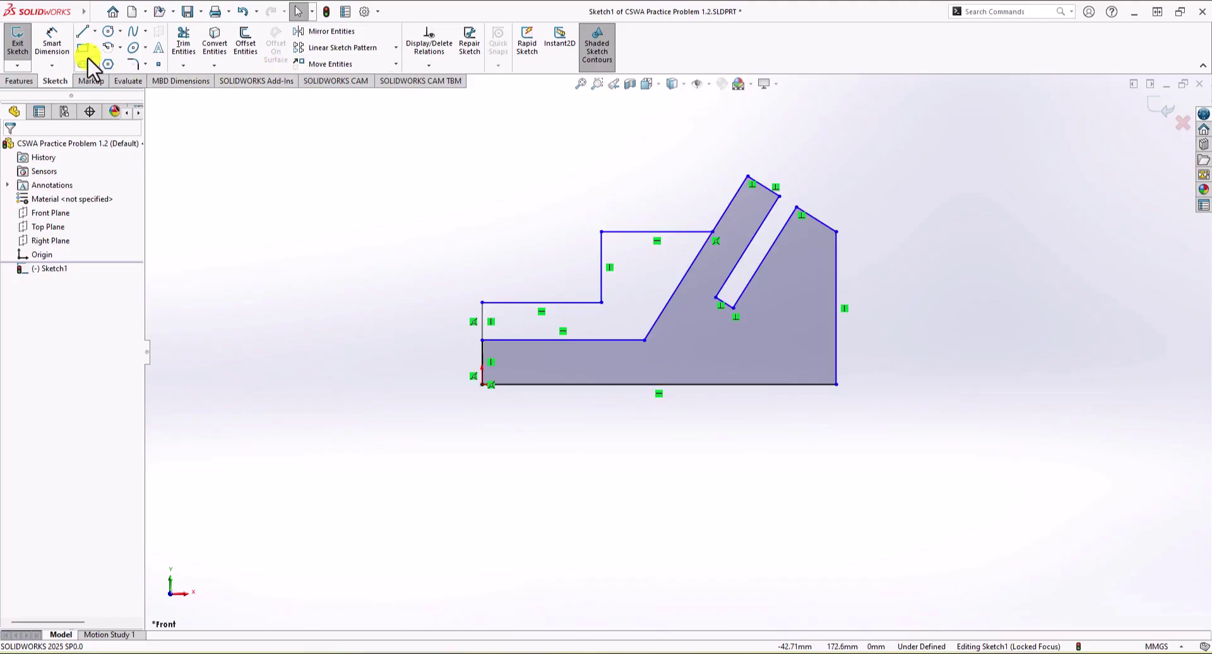
Step: Dimension the bottom edge 78, the arm length 36 and the slot width 5
{"action": "left_click", "coordinate": [52, 46]}
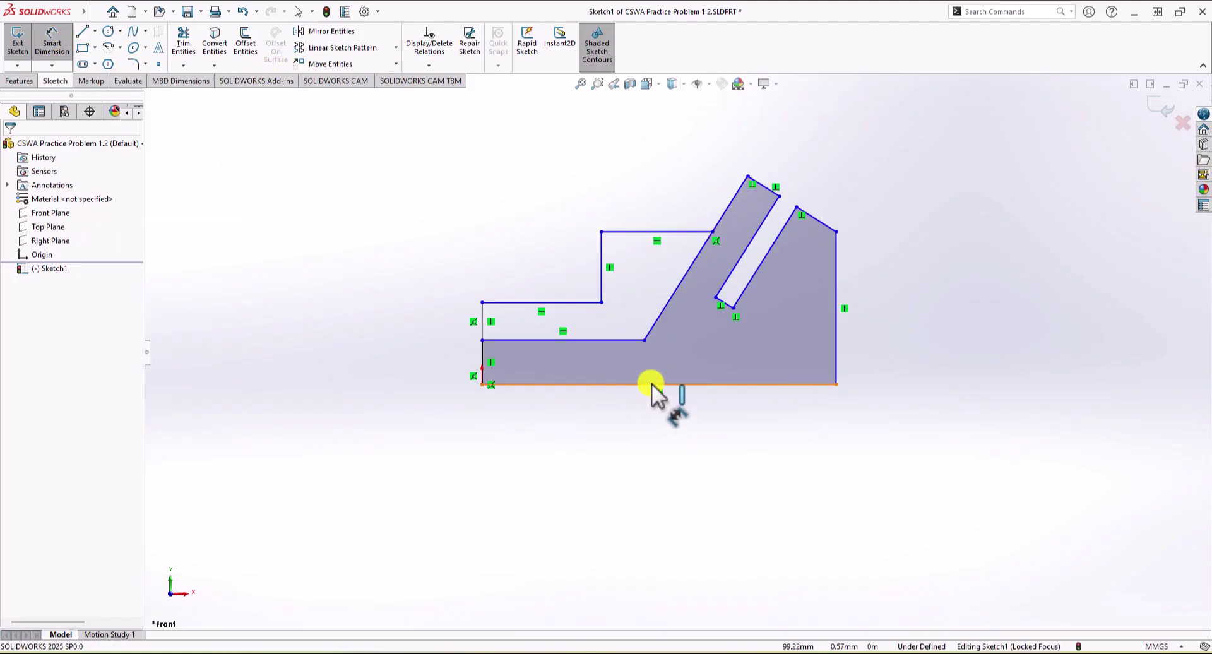
{"action": "left_click", "coordinate": [652, 384]}
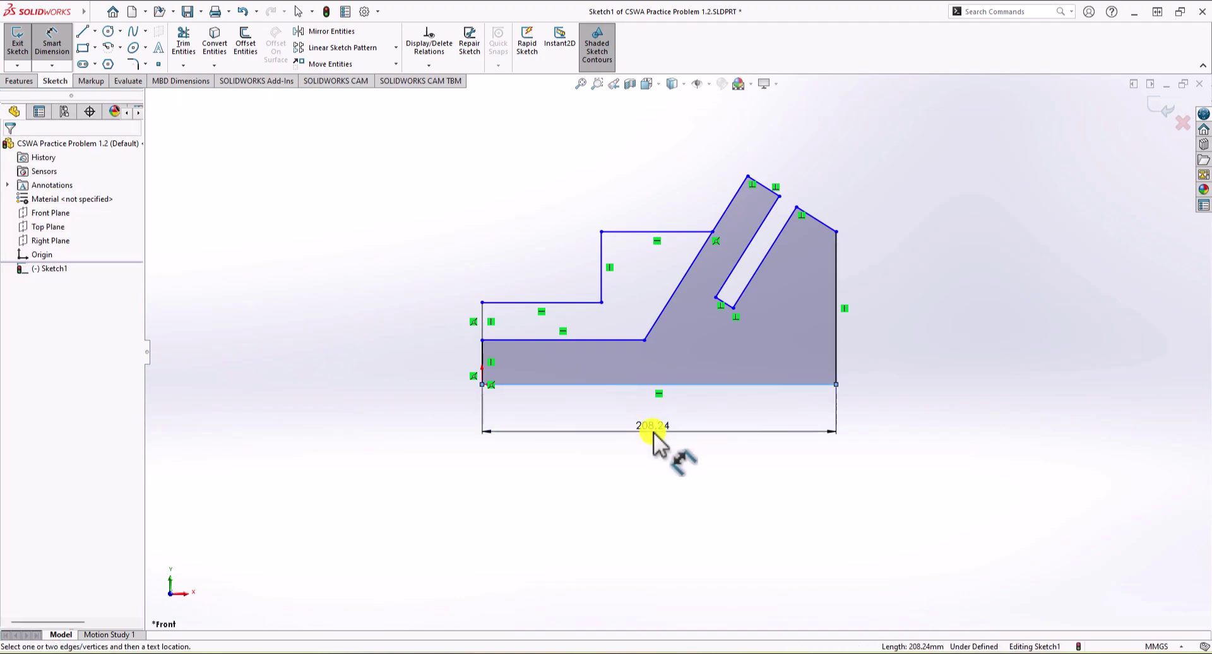
{"action": "left_click", "coordinate": [654, 432]}
{"action": "type", "text": "78"}
{"action": "key", "text": "Return"}
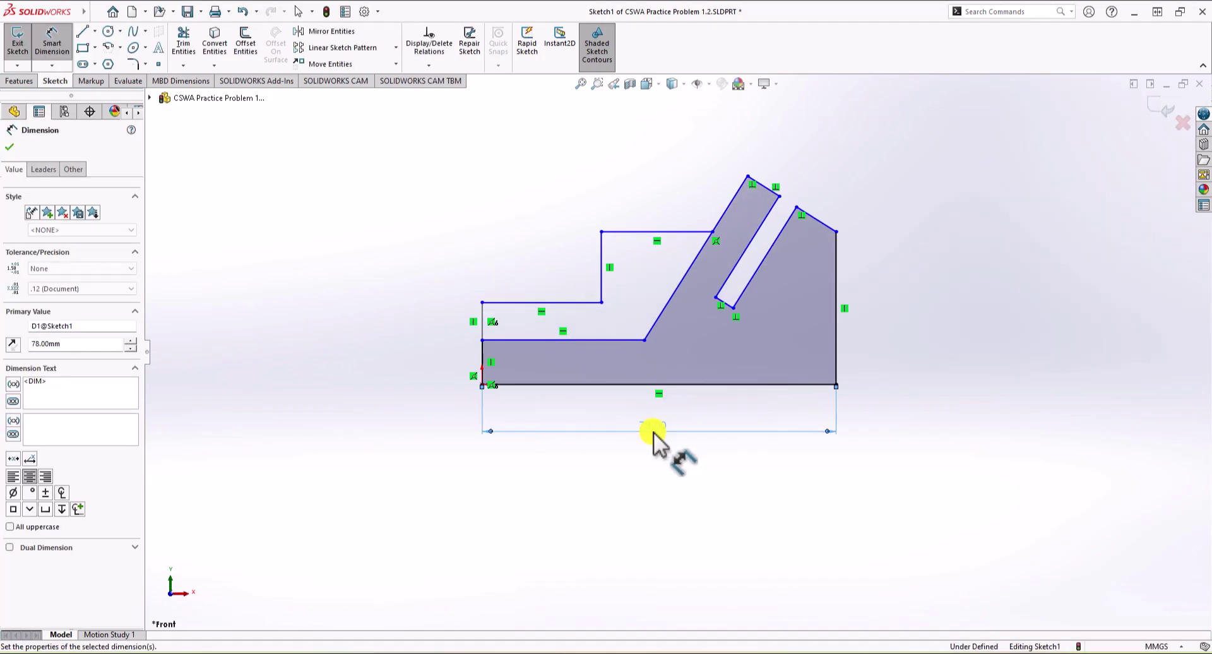
{"action": "left_click", "coordinate": [761, 266]}
{"action": "left_click", "coordinate": [905, 369]}
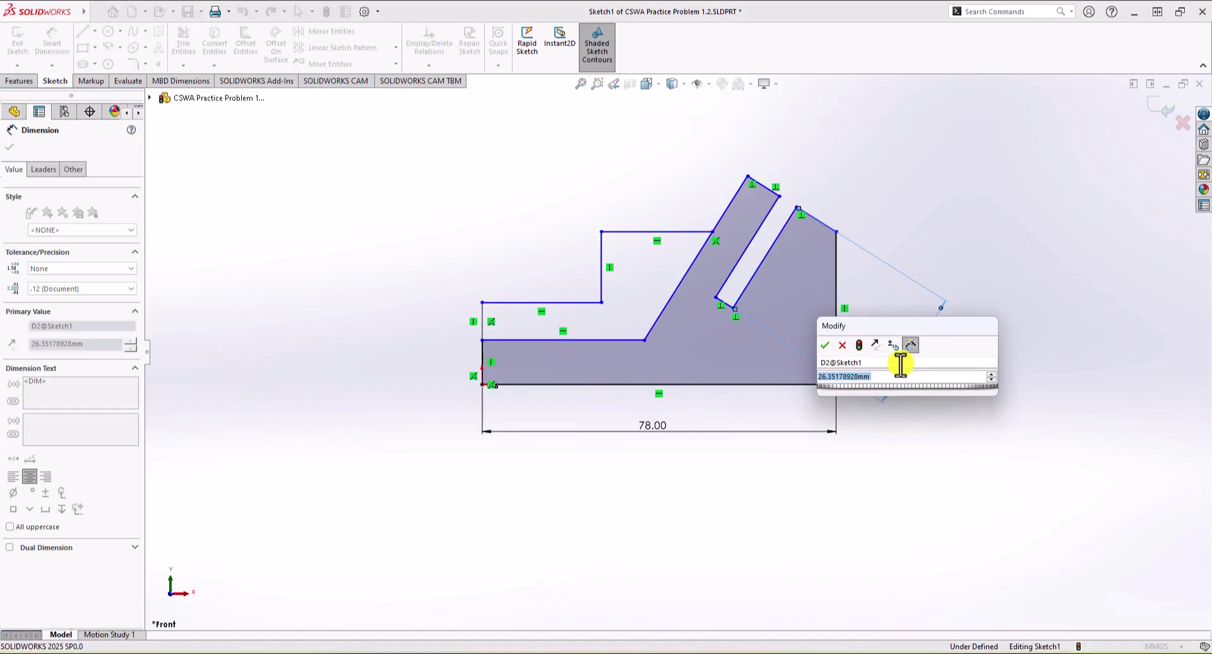
{"action": "type", "text": "36"}
{"action": "key", "text": "Return"}
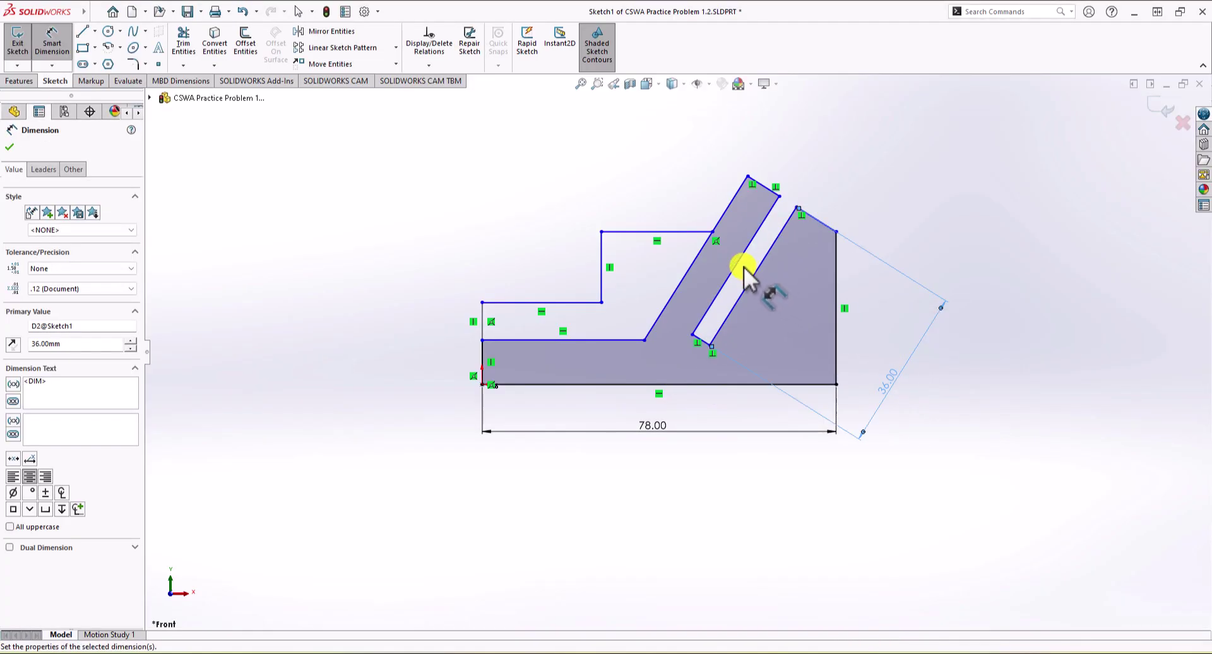
{"action": "left_click", "coordinate": [748, 269]}
{"action": "left_click", "coordinate": [755, 271]}
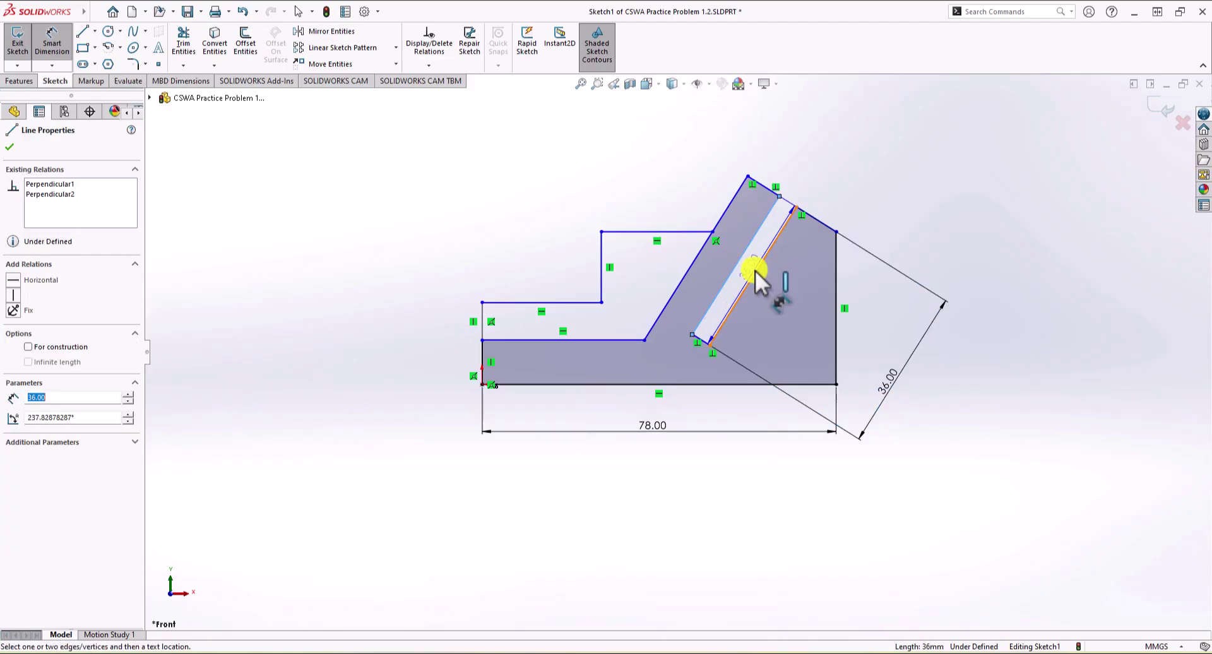
{"action": "left_click", "coordinate": [684, 362]}
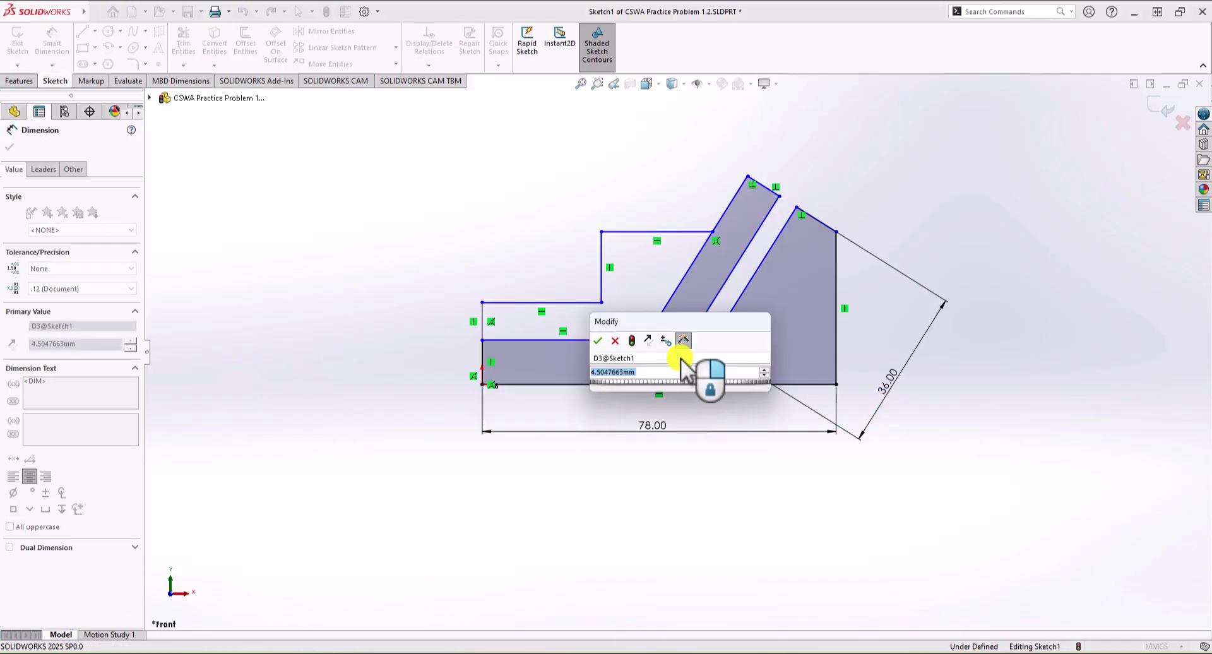
{"action": "type", "text": "5"}
{"action": "key", "text": "Return"}
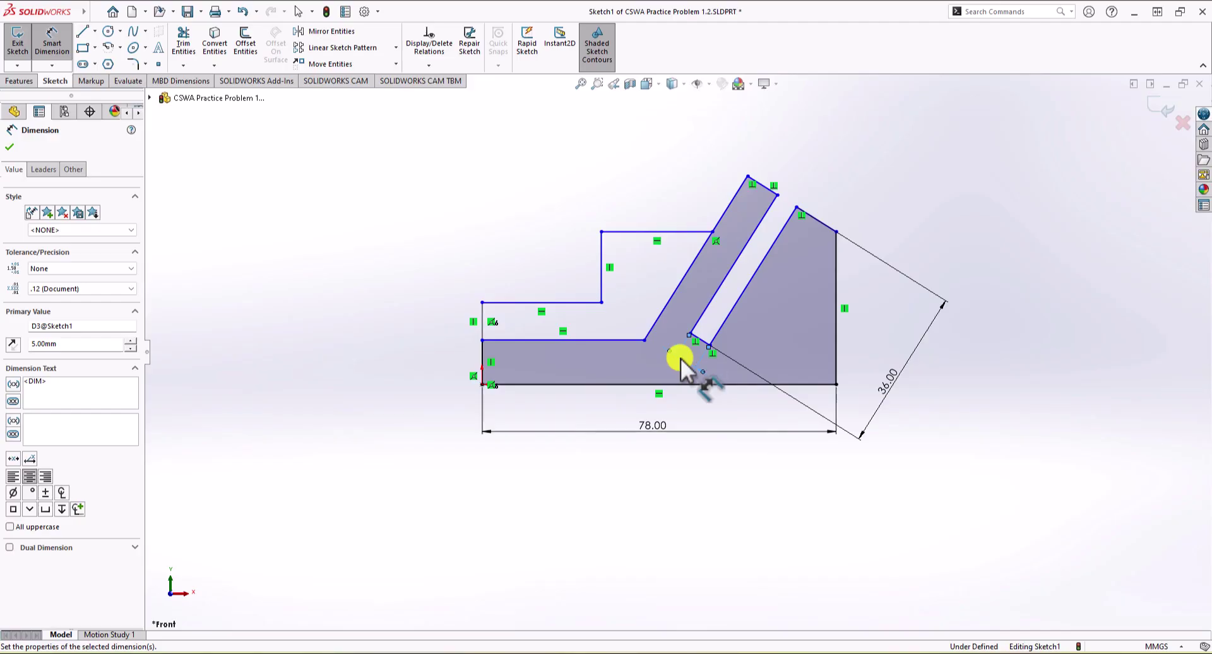
Step: Set the step widths to 16 and 24 mm and the left edge to 8 mm
{"action": "left_click", "coordinate": [635, 234]}
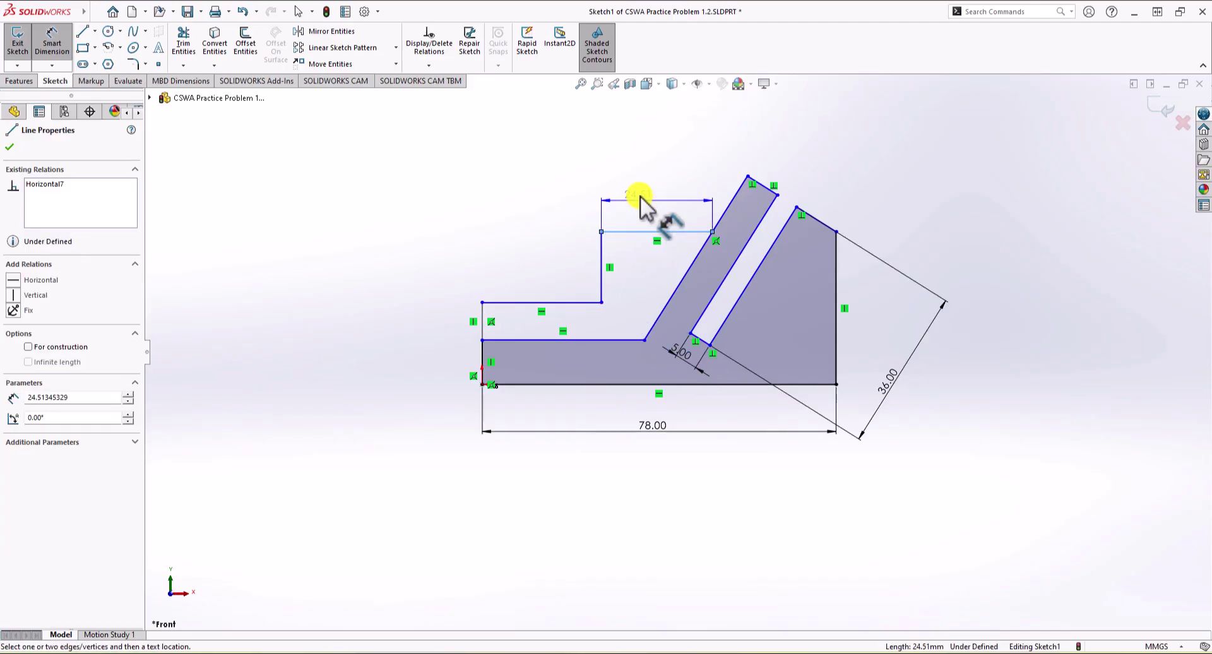
{"action": "left_click", "coordinate": [643, 184]}
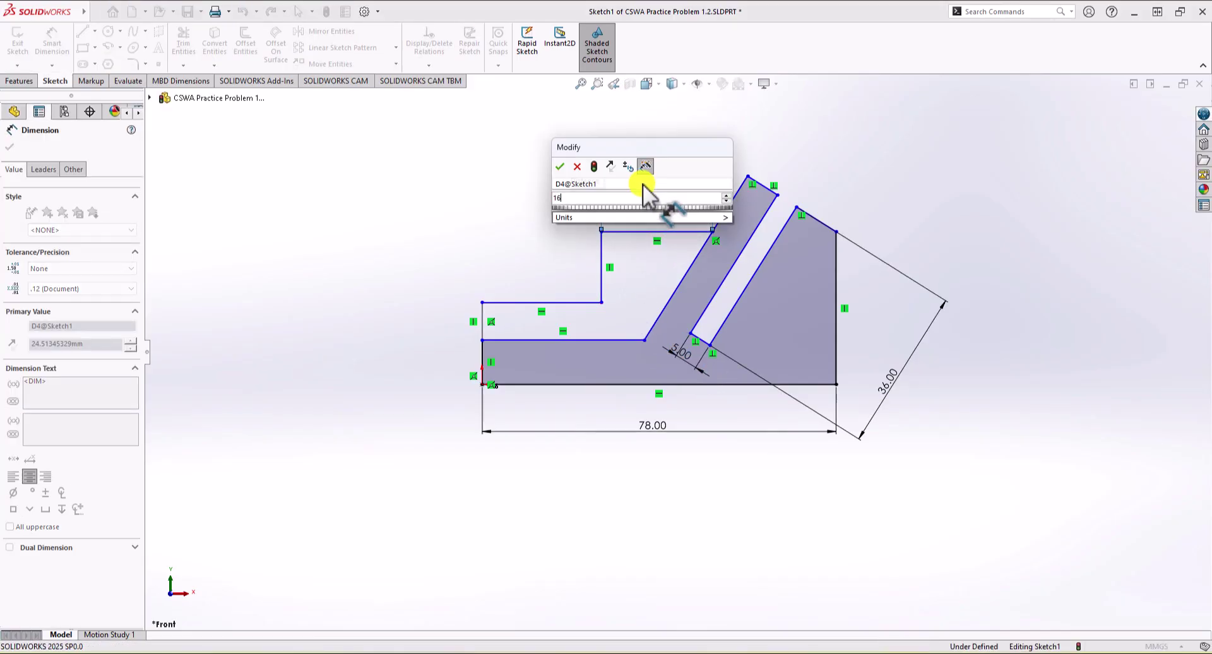
{"action": "type", "text": "16"}
{"action": "key", "text": "Return"}
{"action": "left_click", "coordinate": [579, 301]}
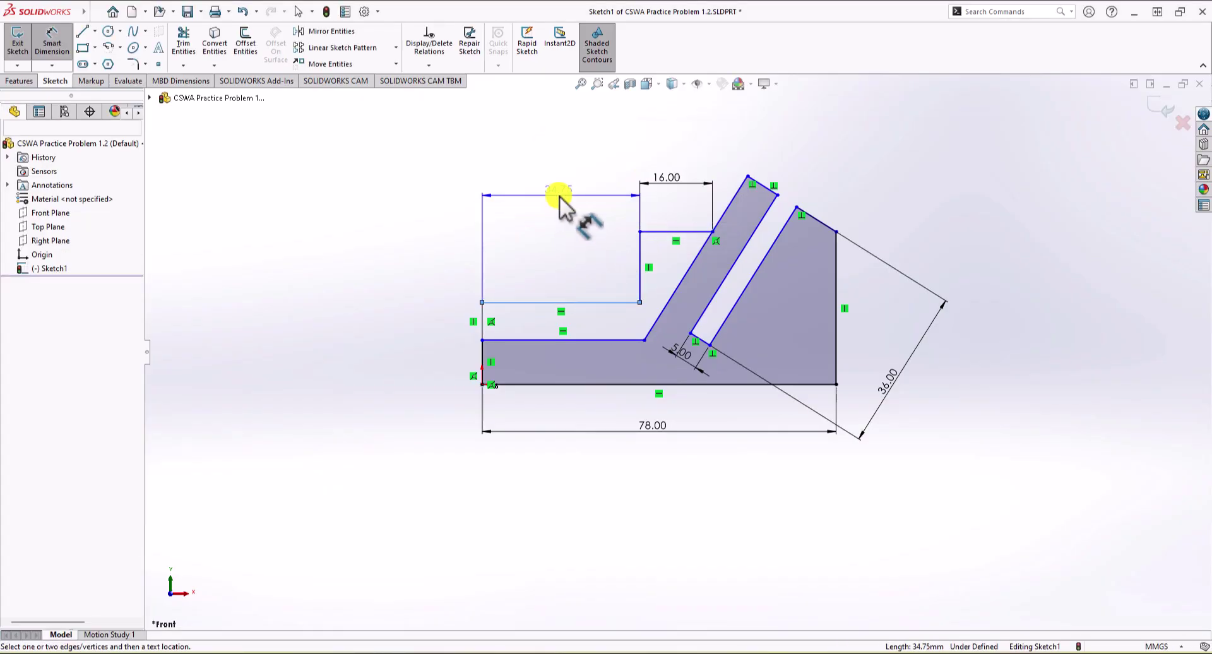
{"action": "left_click", "coordinate": [560, 196]}
{"action": "type", "text": "24"}
{"action": "key", "text": "Return"}
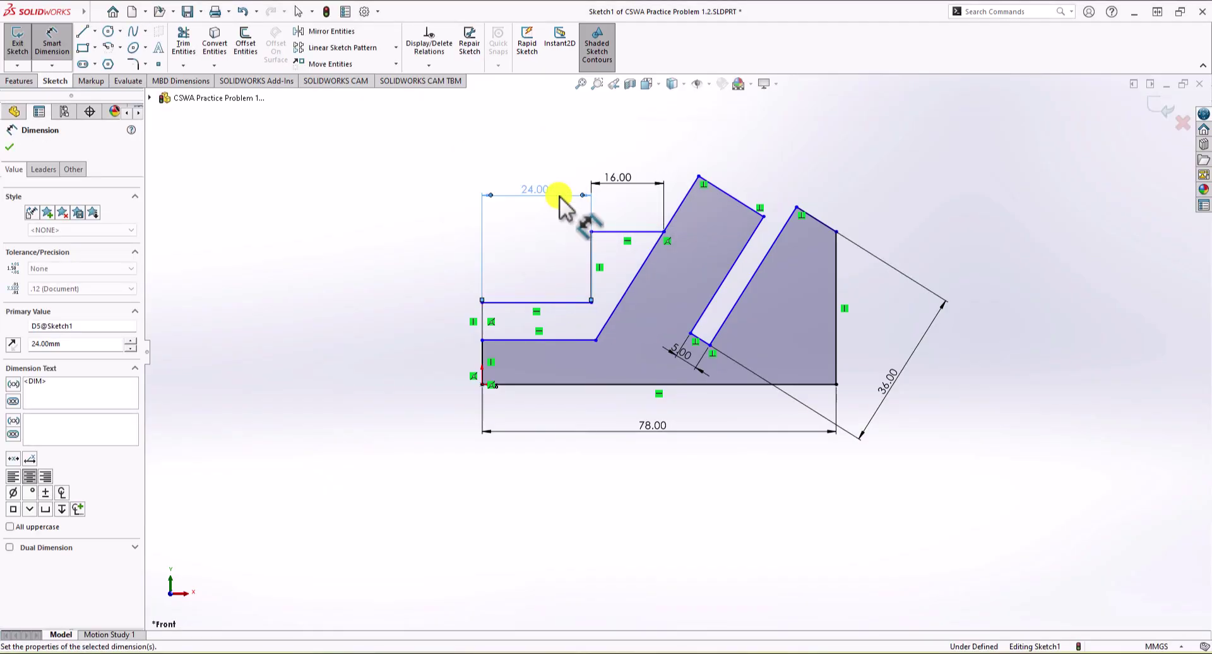
{"action": "left_click", "coordinate": [484, 359]}
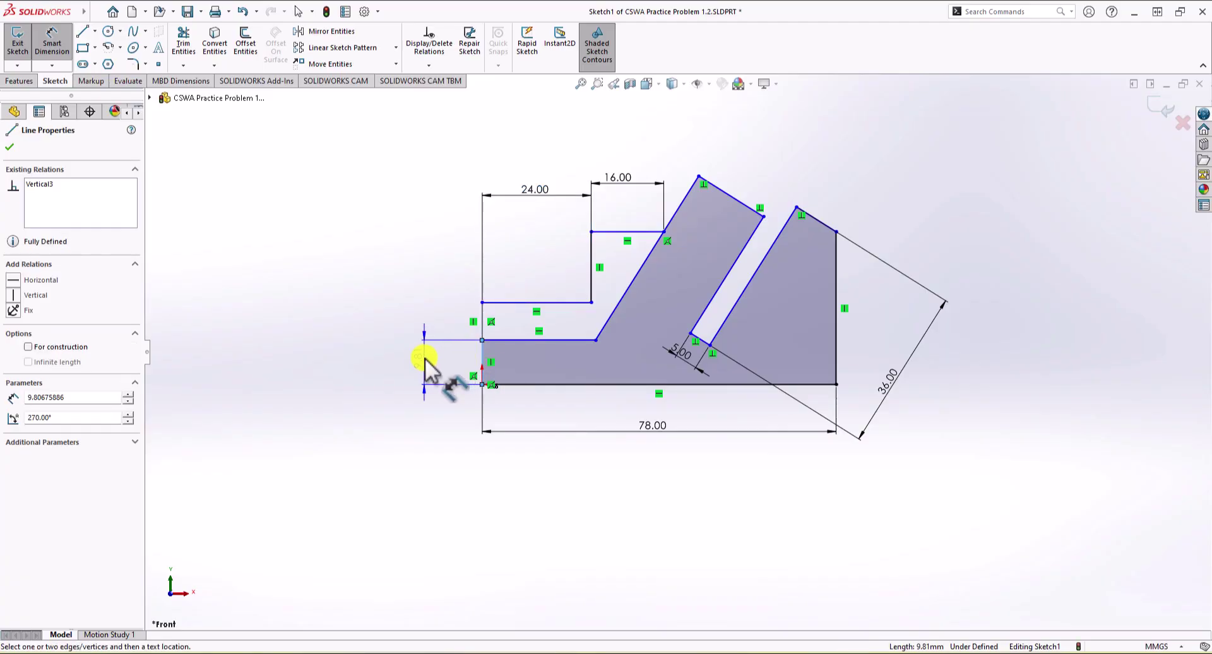
{"action": "left_click", "coordinate": [422, 360]}
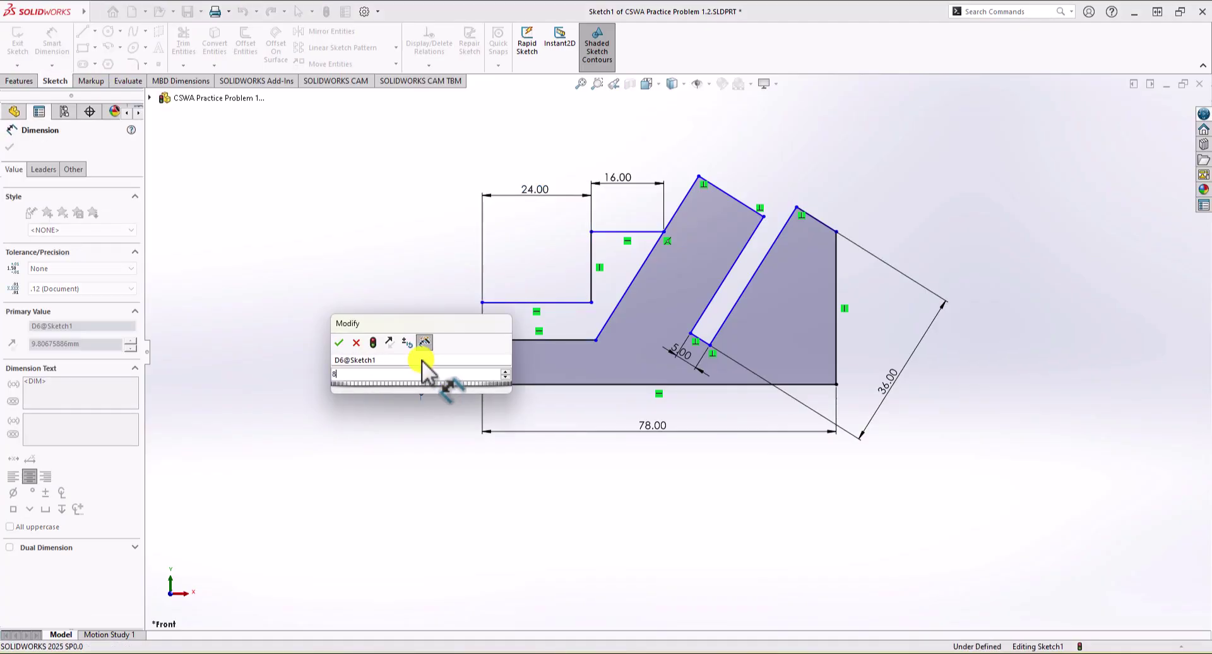
{"action": "type", "text": "8"}
{"action": "key", "text": "Return"}
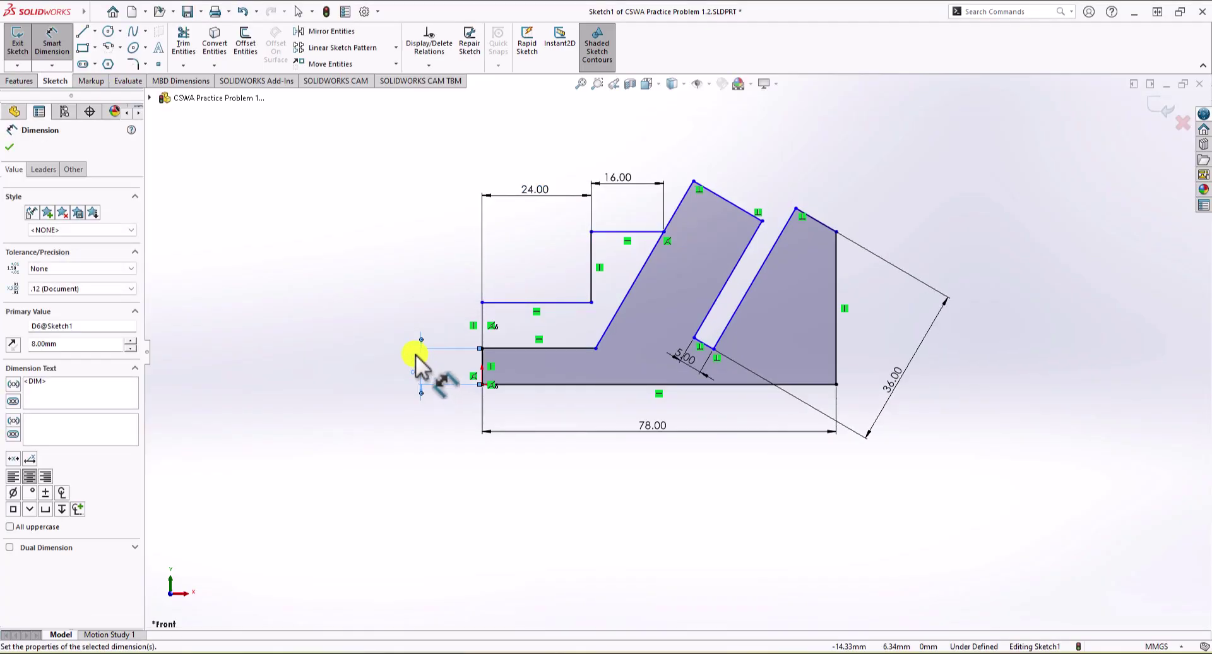
{"action": "key", "text": "Escape"}
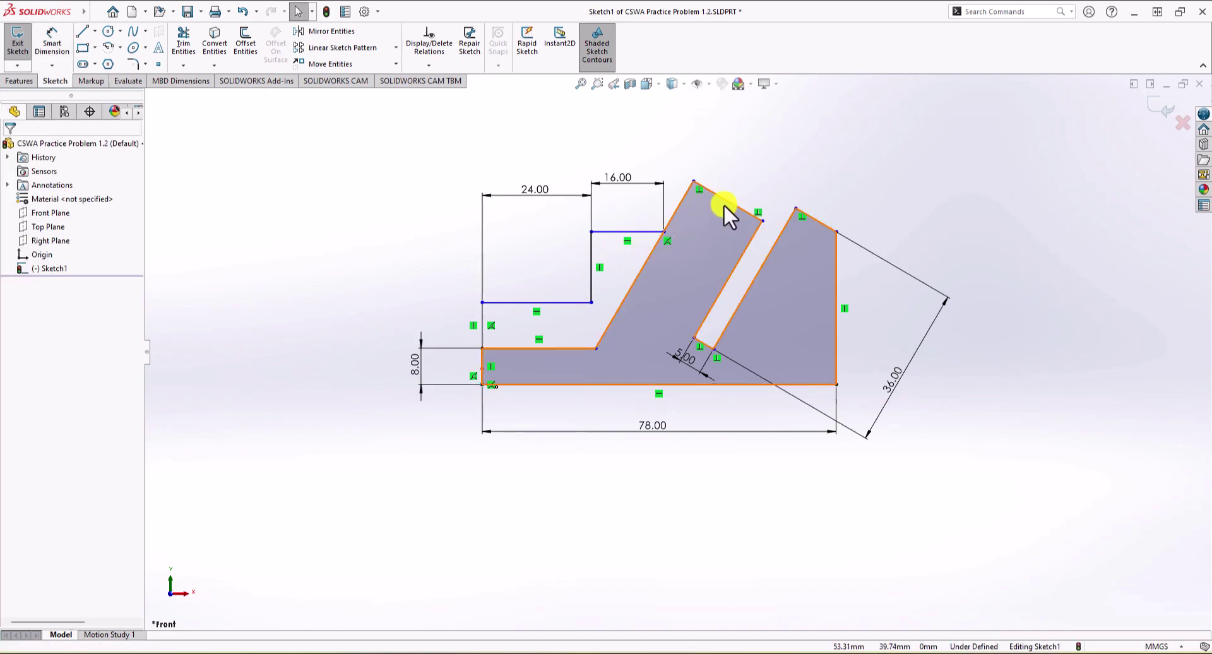
Step: Make the two top slanted lines collinear
{"action": "left_click", "coordinate": [724, 204]}
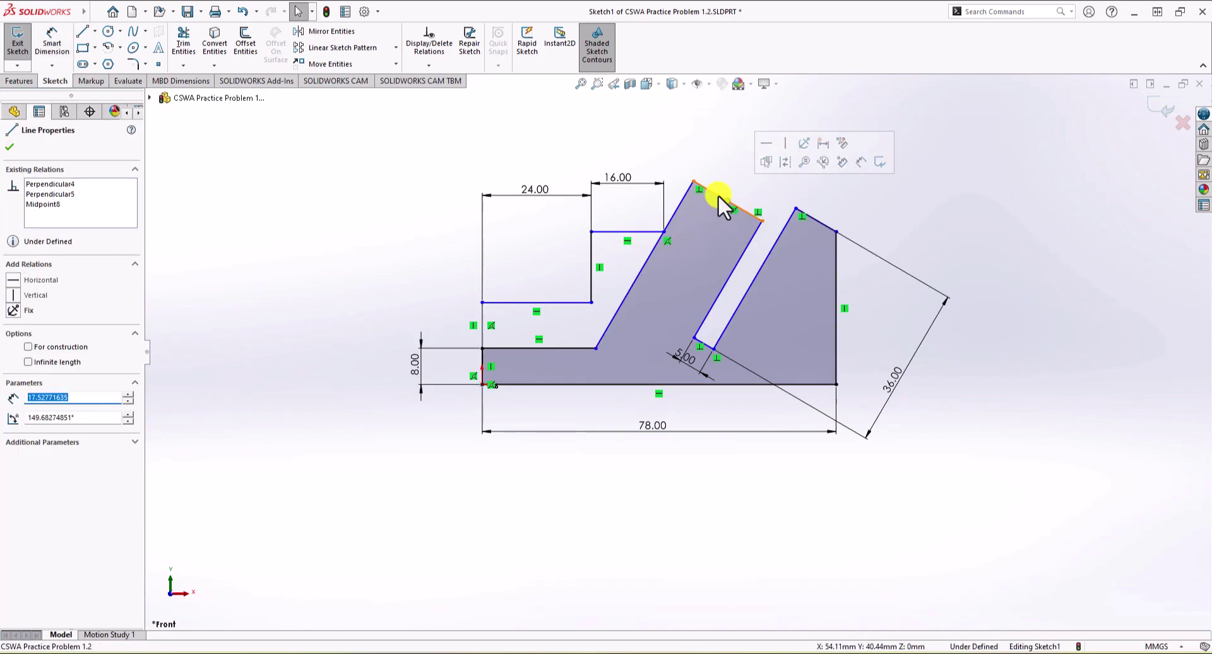
{"action": "left_click", "coordinate": [815, 220], "text": "ctrl"}
{"action": "left_click", "coordinate": [14, 382]}
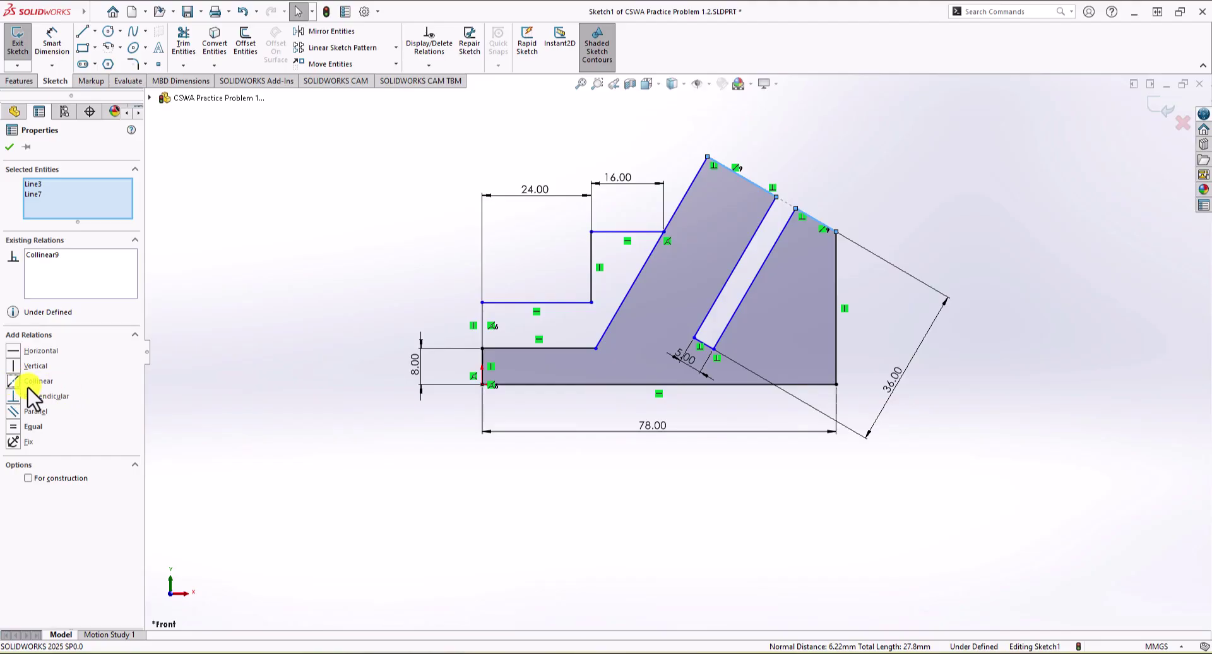
Step: Dimension the angle between the arm and the bottom edge as 65°
{"action": "left_click", "coordinate": [68, 48]}
{"action": "left_click", "coordinate": [607, 334]}
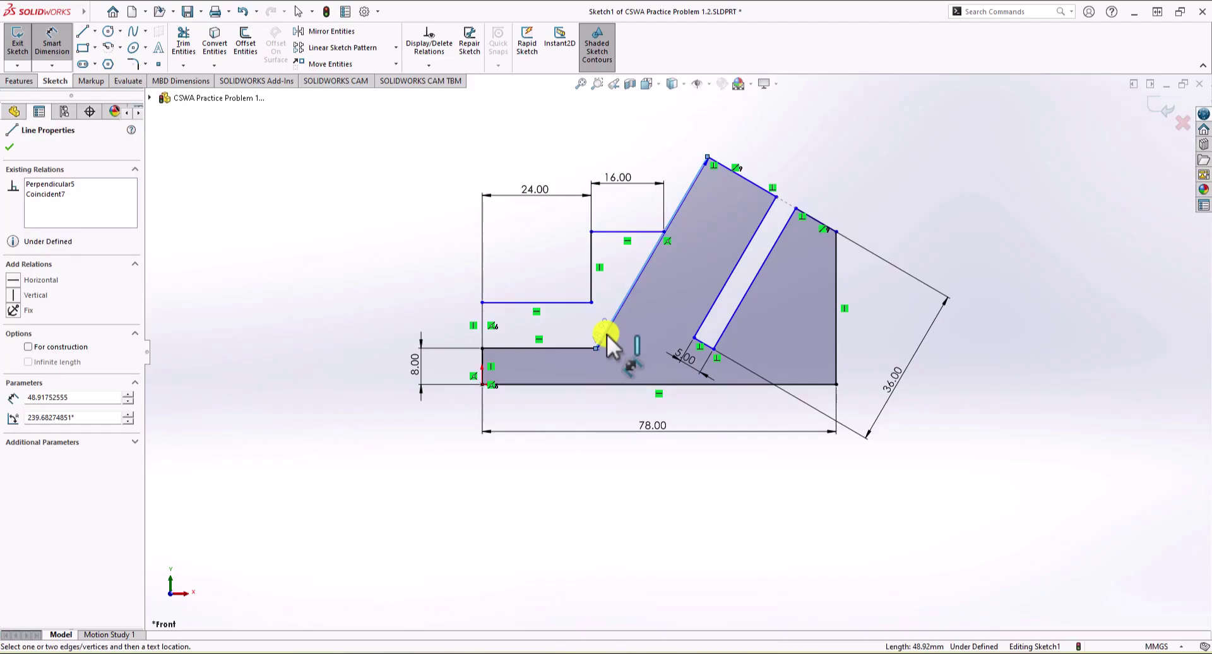
{"action": "left_click", "coordinate": [626, 384]}
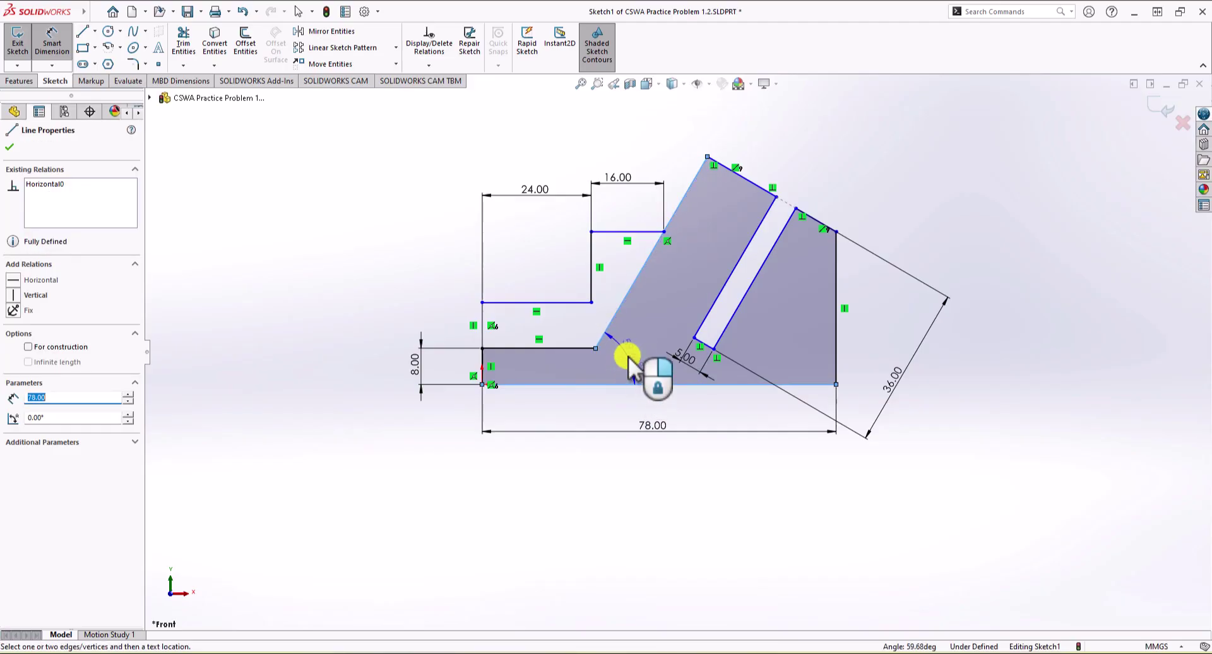
{"action": "left_click", "coordinate": [628, 364]}
{"action": "type", "text": "65"}
{"action": "key", "text": "Return"}
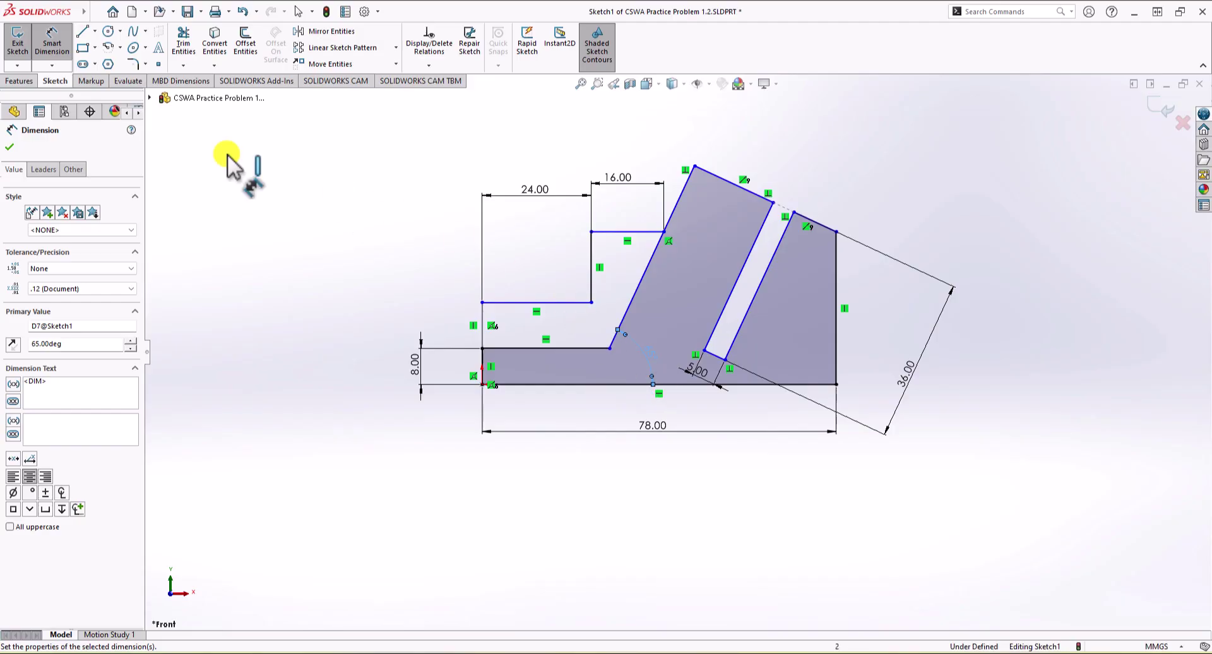
{"action": "key", "text": "alt+Tab"}
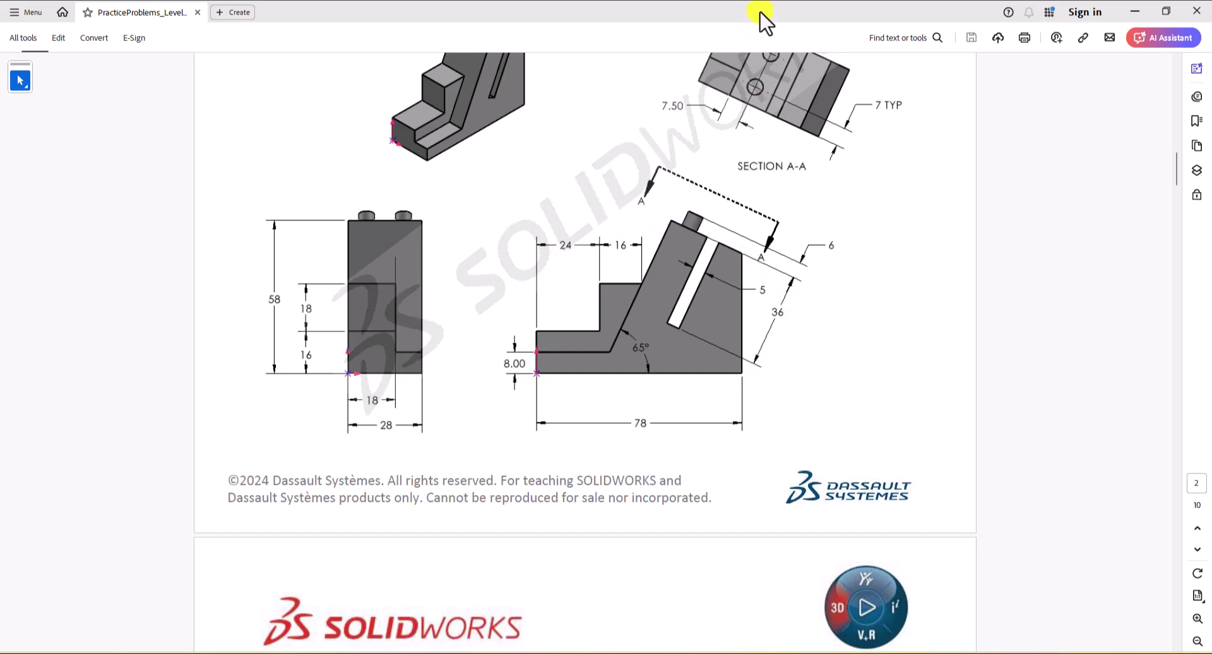
{"action": "key", "text": "alt+Tab"}
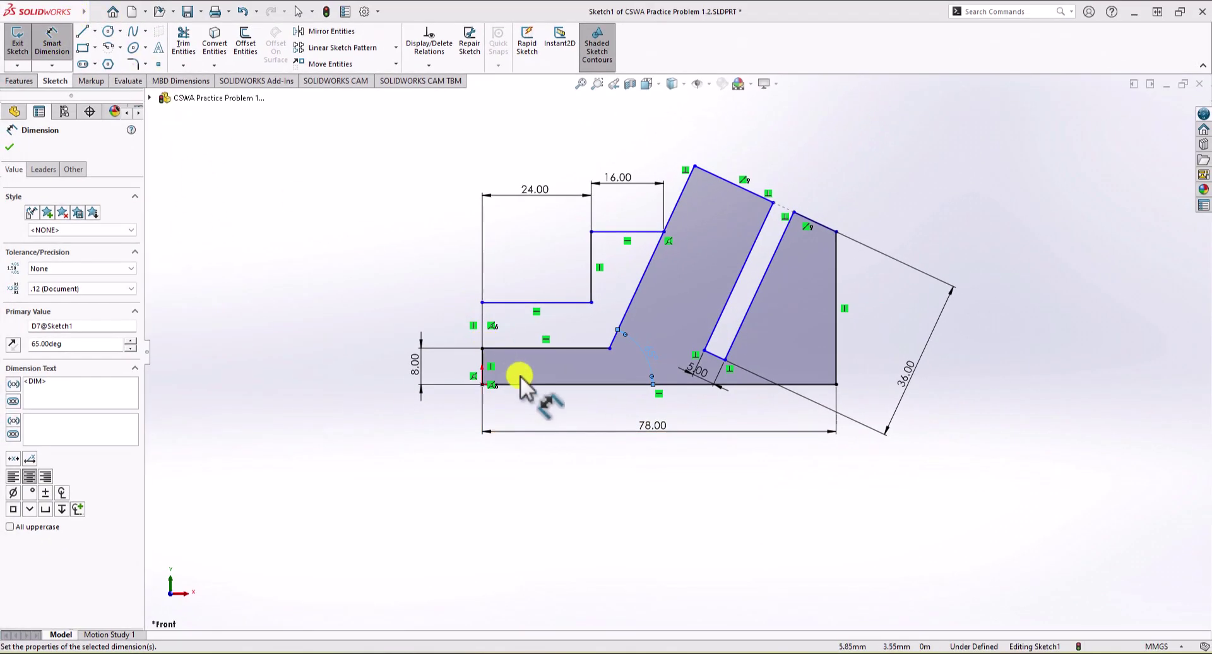
Step: Dimension the lower and upper step heights, 16 and 18 mm
{"action": "left_click", "coordinate": [529, 384]}
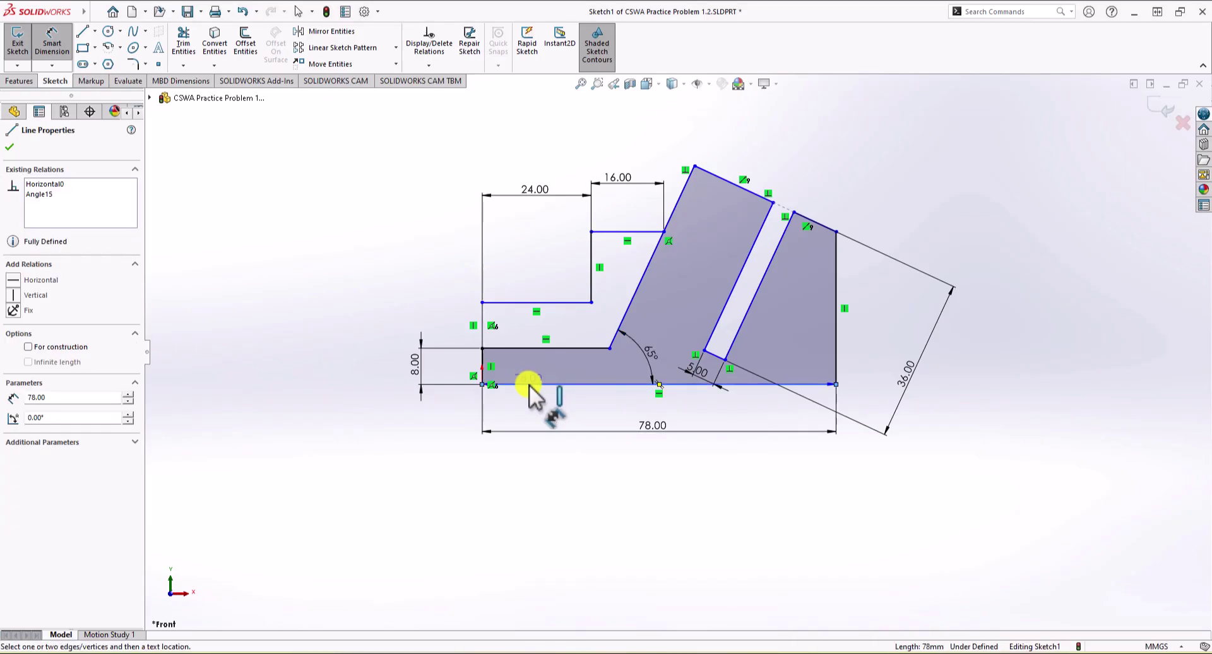
{"action": "left_click", "coordinate": [526, 302]}
{"action": "left_click", "coordinate": [360, 316]}
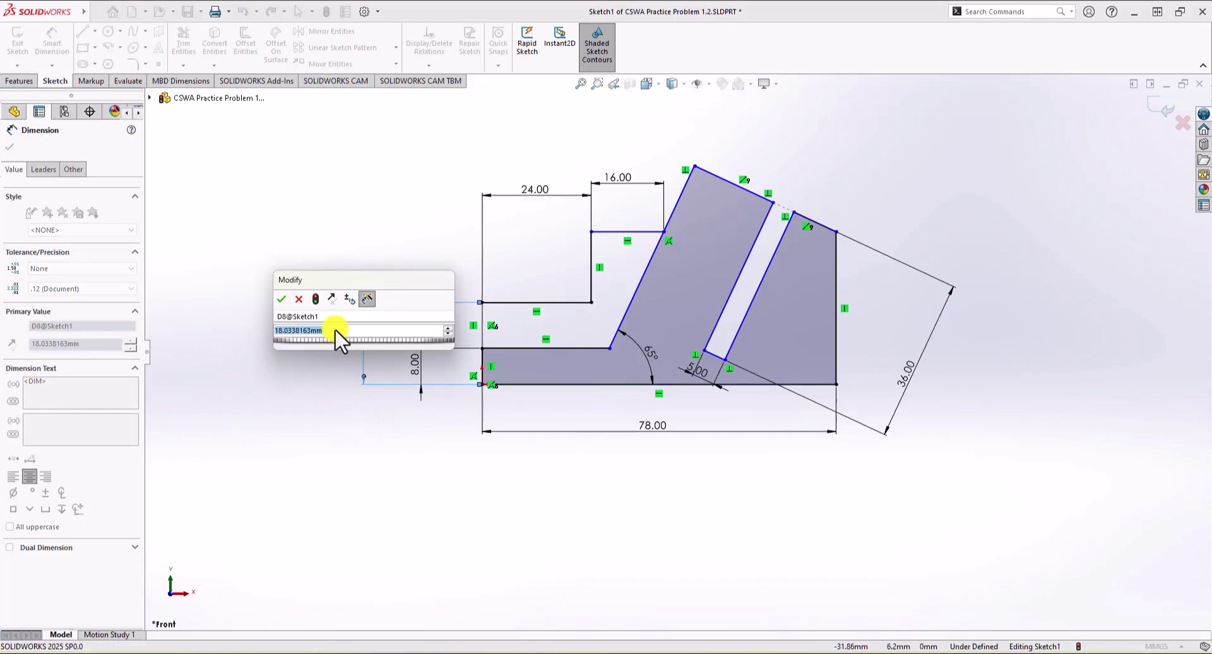
{"action": "key", "text": "Return"}
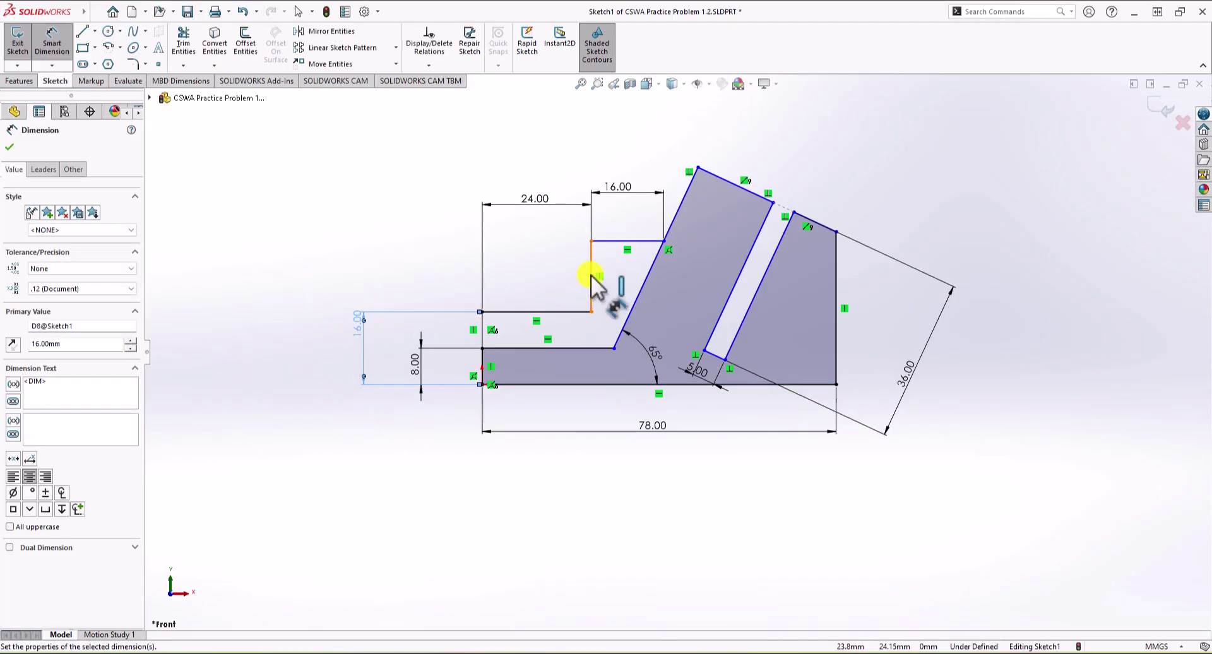
{"action": "left_click", "coordinate": [592, 285]}
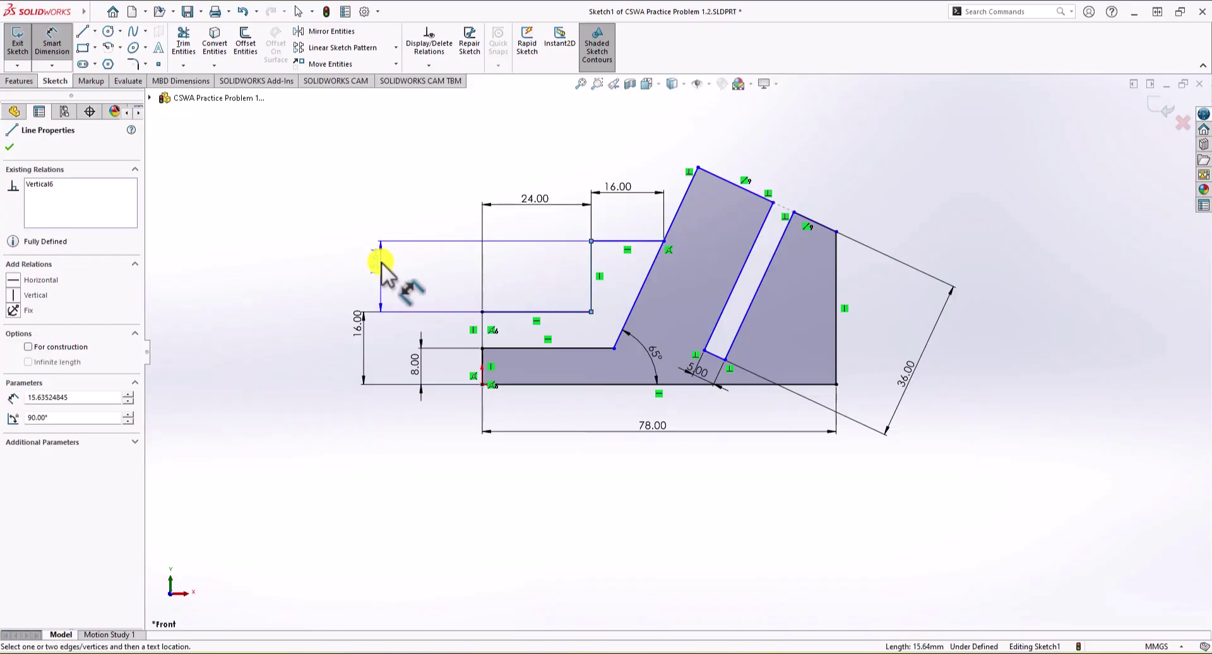
{"action": "left_click", "coordinate": [380, 262]}
{"action": "type", "text": "16"}
{"action": "key", "text": "Return"}
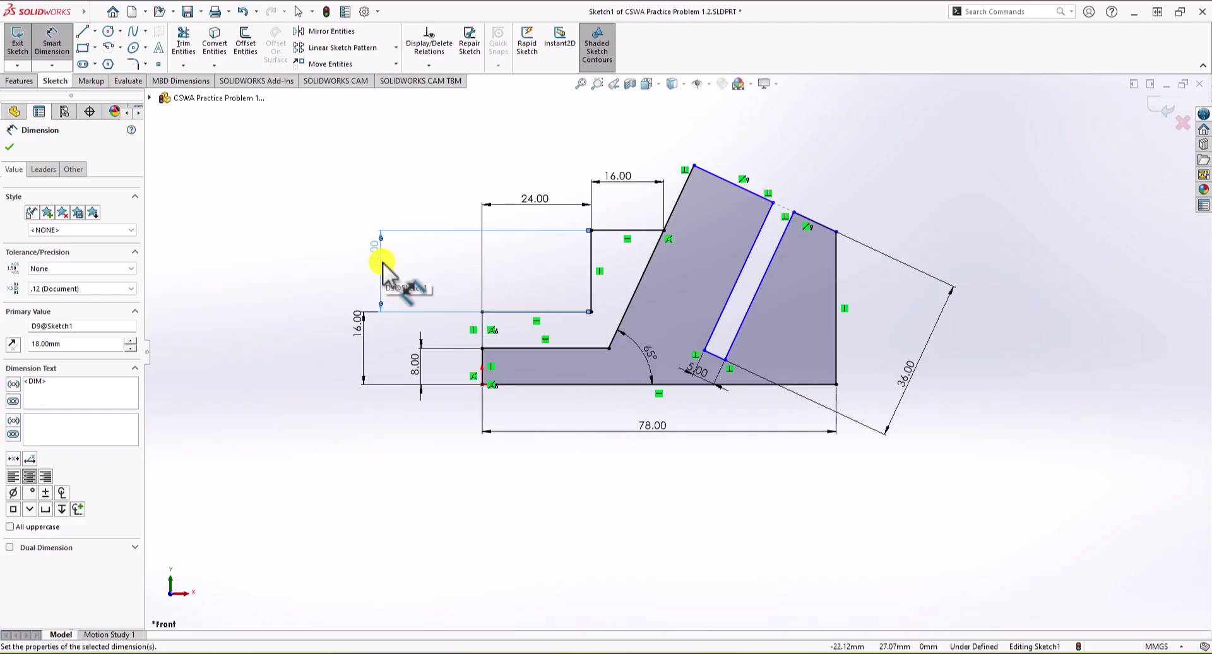
Step: Add a 58 mm overall height from the bottom edge to the arm's top corner
{"action": "left_click", "coordinate": [653, 384]}
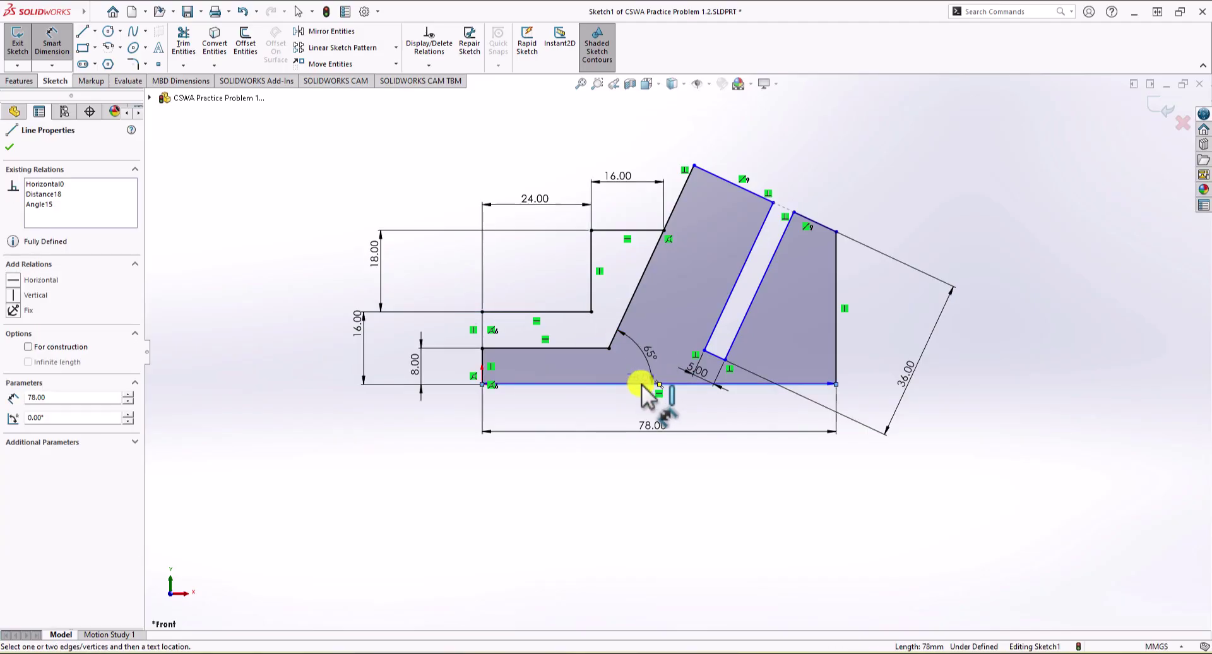
{"action": "left_click", "coordinate": [695, 166]}
{"action": "left_click", "coordinate": [324, 211]}
{"action": "type", "text": "58"}
{"action": "key", "text": "Return"}
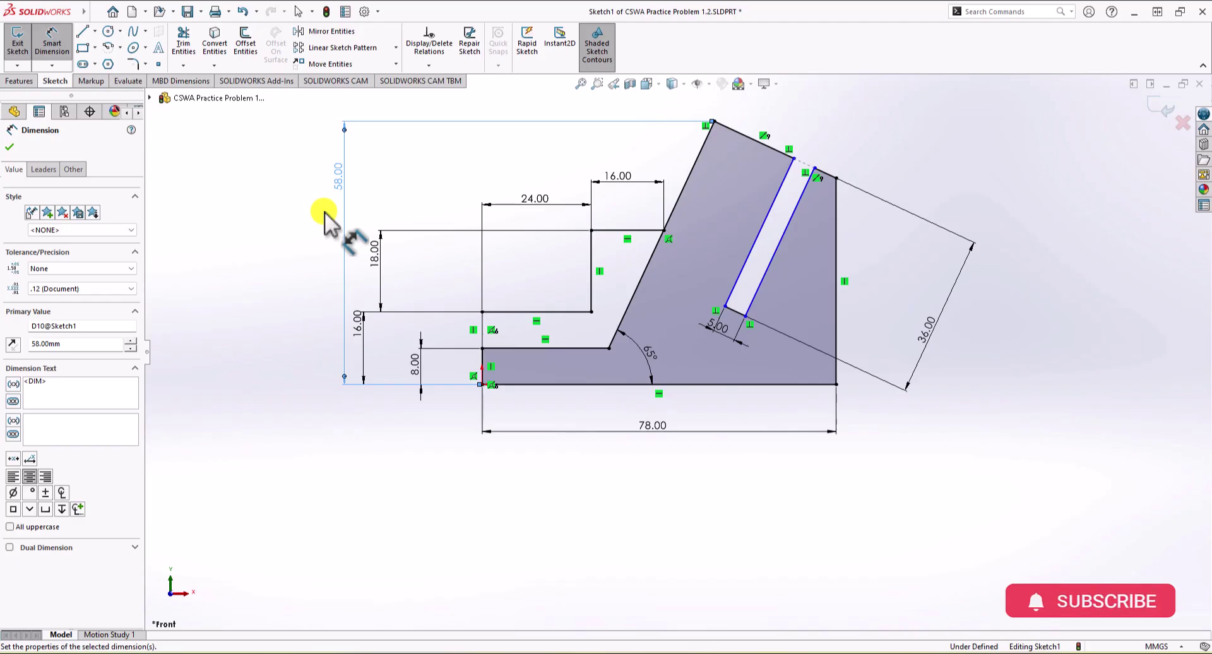
{"action": "left_click", "coordinate": [770, 218], "text": "ctrl"}
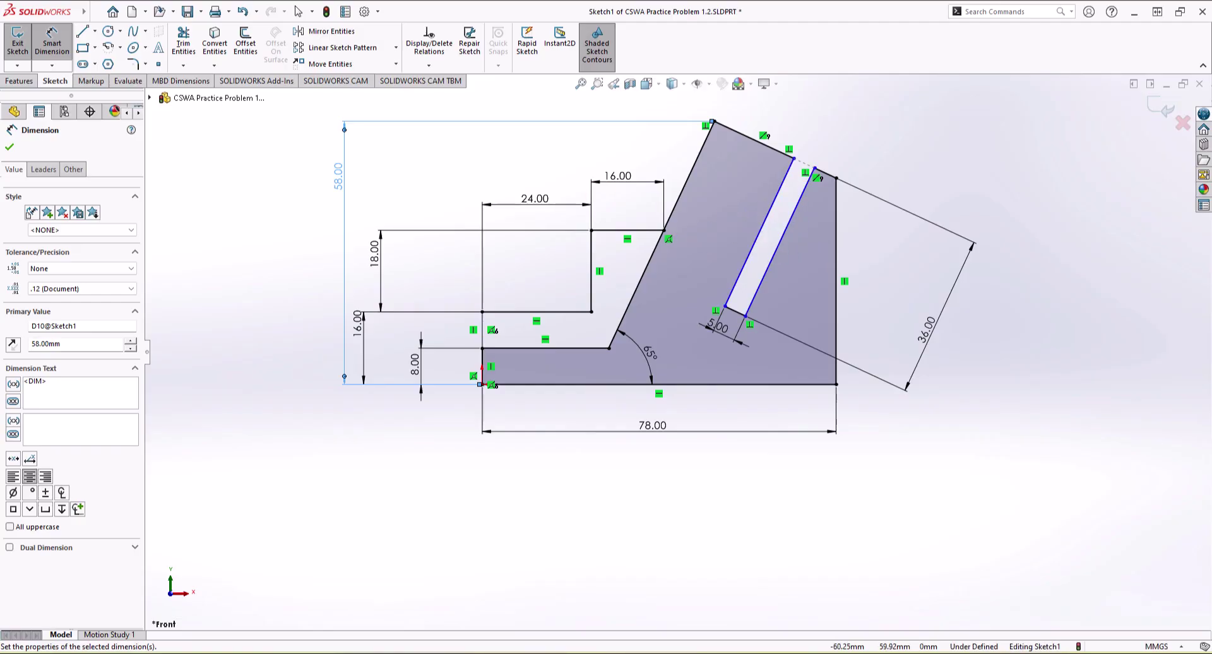
Step: Bring the practice drawing up maximized, scrolled to the isometric view and Section A-A
{"action": "key", "text": "alt+Tab"}
{"action": "left_click_drag", "start_coordinate": [216, 154], "coordinate": [460, 8]}
{"action": "scroll", "coordinate": [605, 301], "scroll_direction": "up", "scroll_amount": 2}
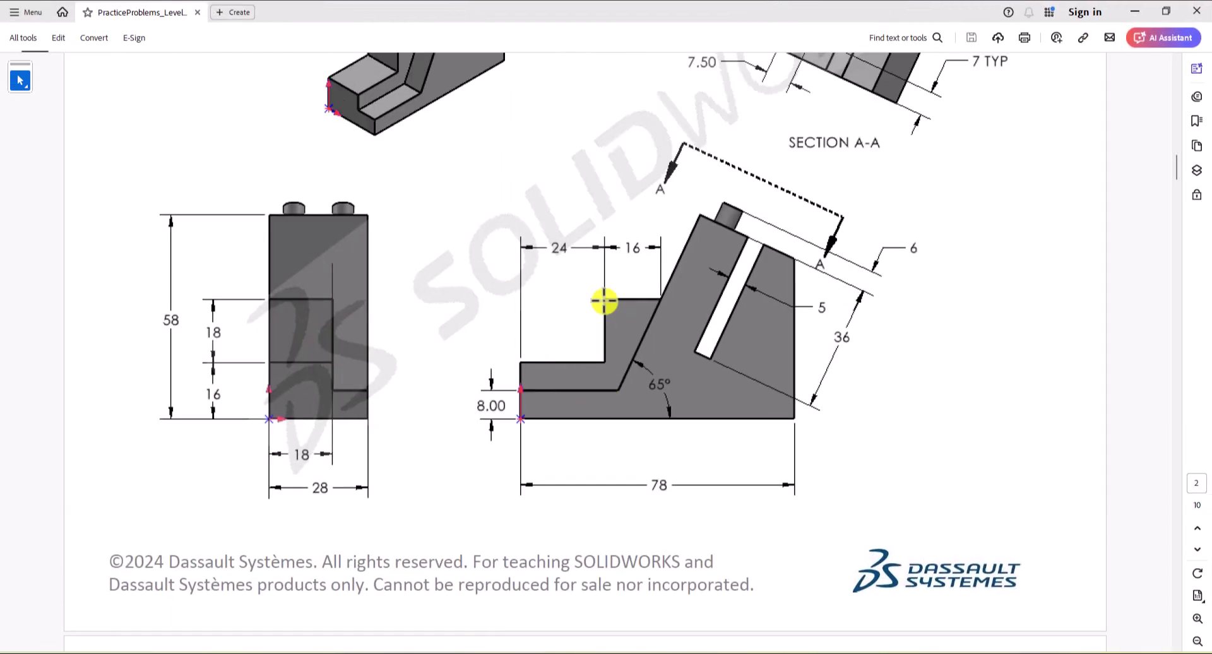
{"action": "scroll", "coordinate": [713, 354], "scroll_direction": "up", "scroll_amount": 4}
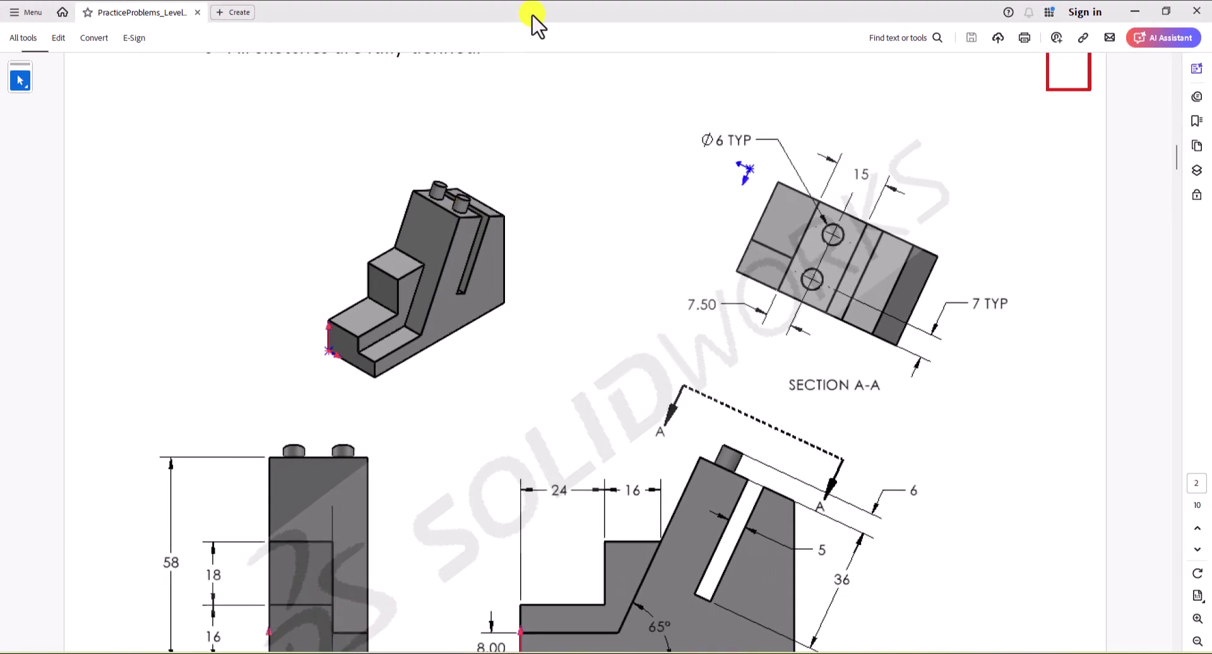
Step: Dimension the arm's top slanted edge at 15 mm, fully defining Sketch1
{"action": "key", "text": "alt+Tab"}
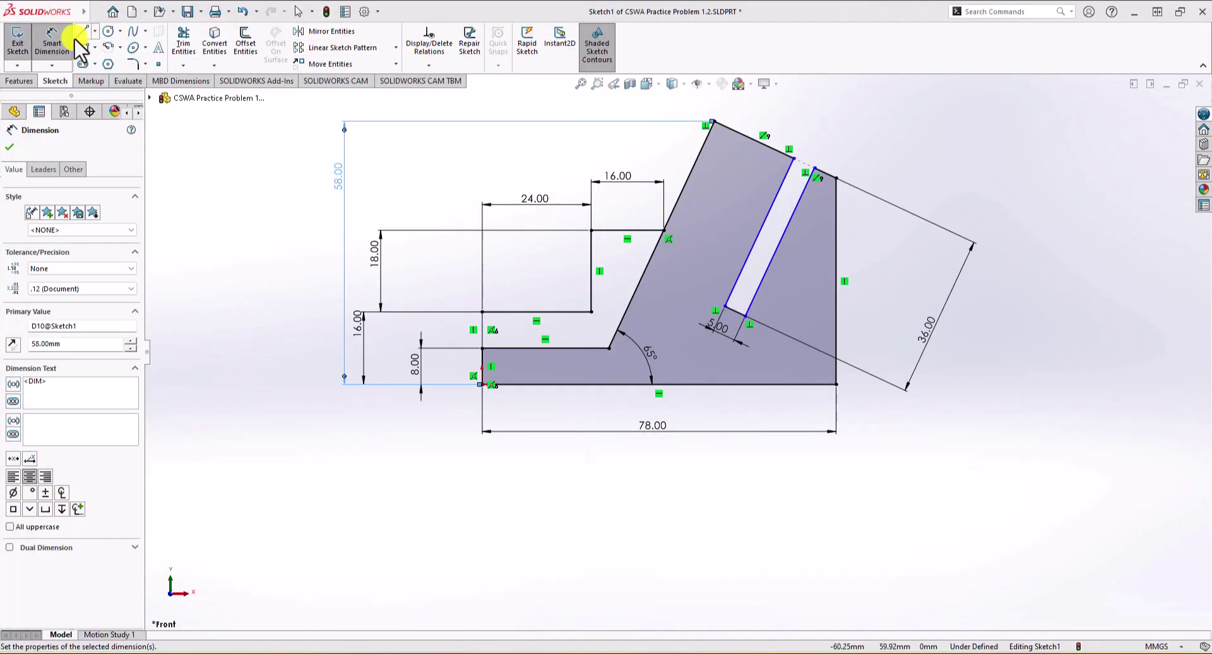
{"action": "left_click", "coordinate": [53, 44]}
{"action": "left_click", "coordinate": [744, 135]}
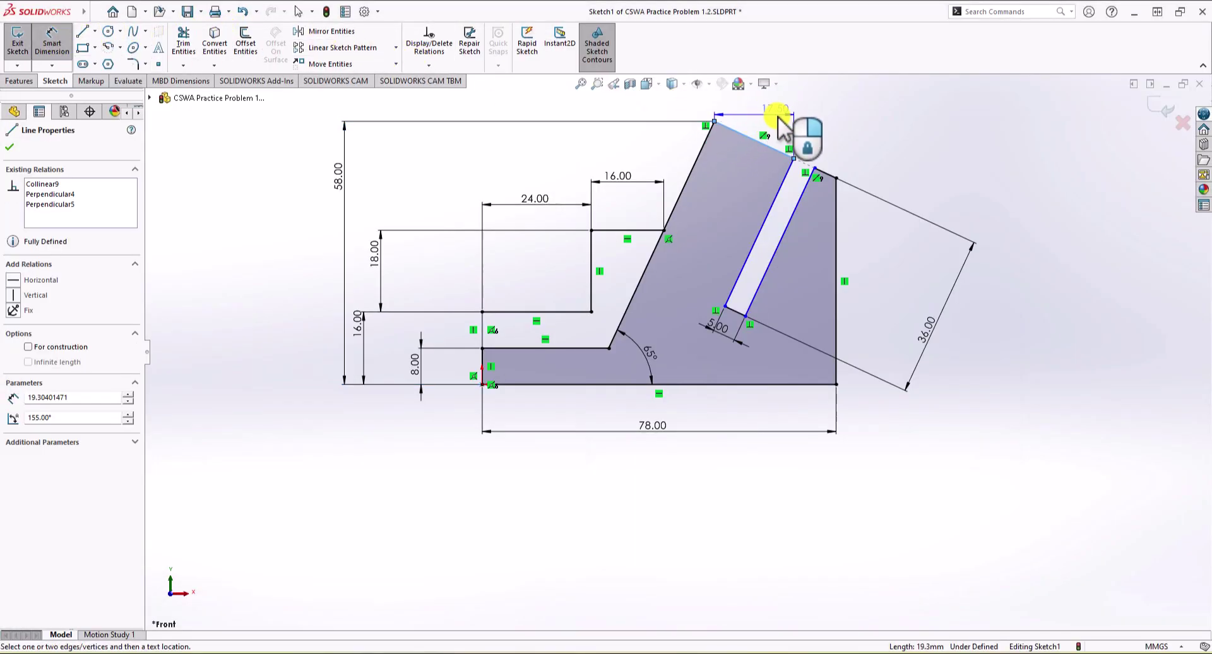
{"action": "left_click", "coordinate": [783, 131]}
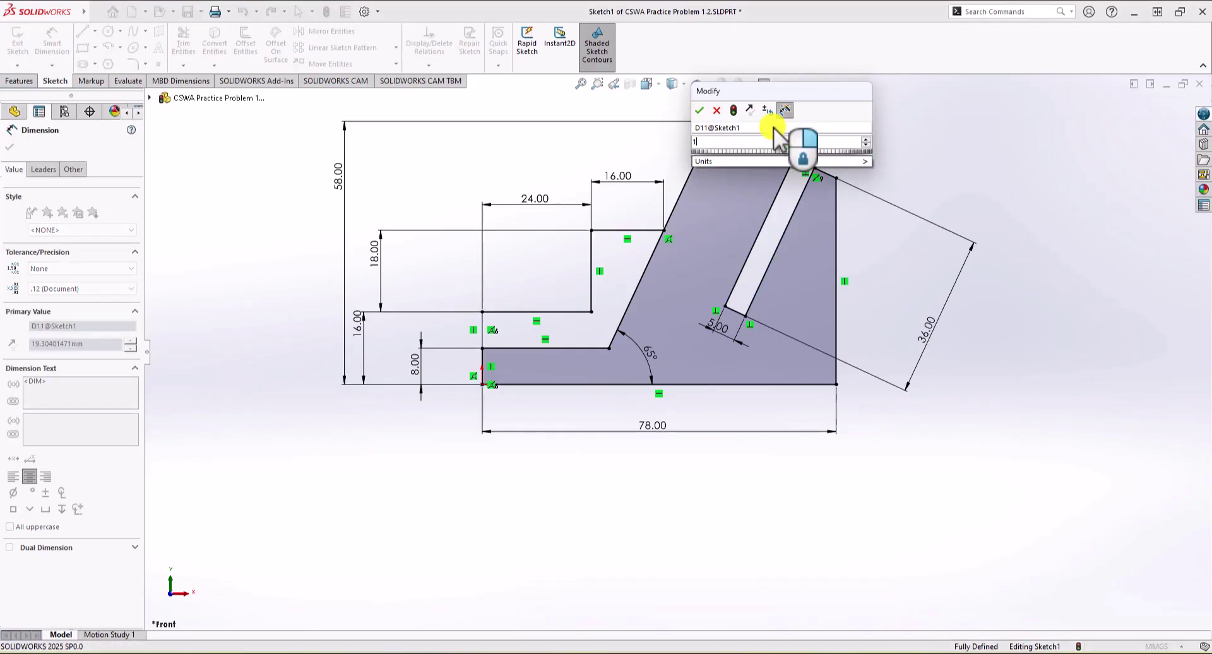
{"action": "type", "text": "15"}
{"action": "key", "text": "Return"}
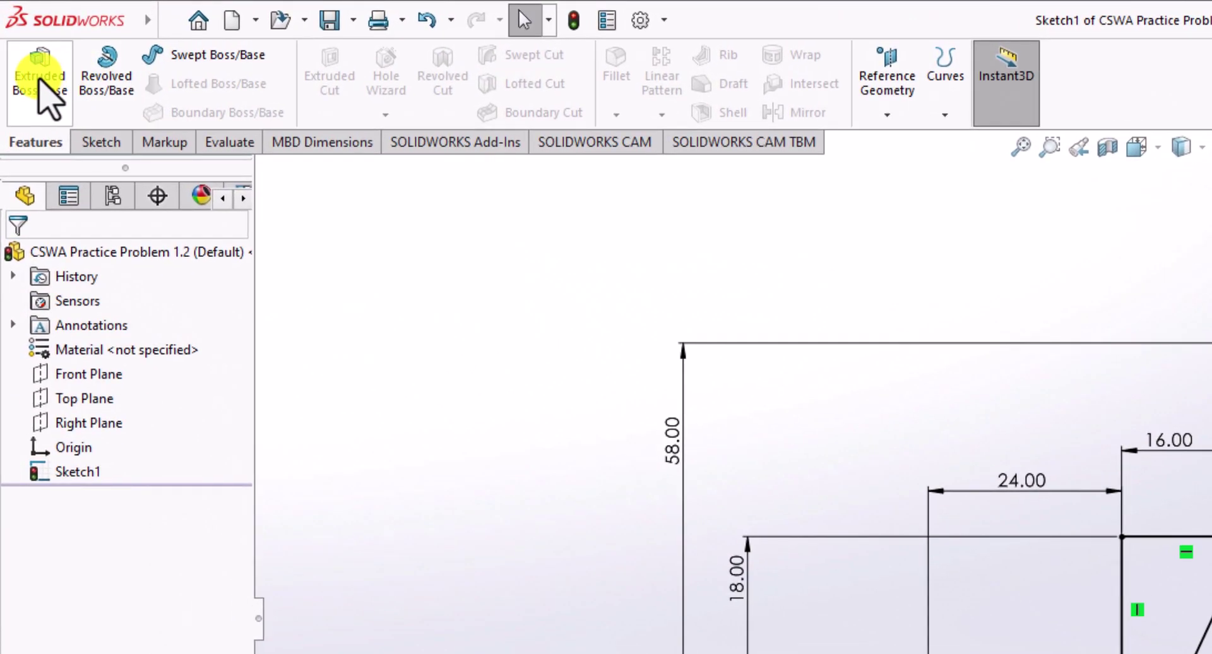
Step: Extrude the bracket profile to a depth of 30 mm, checking the drawing for the value
{"action": "left_click", "coordinate": [46, 92]}
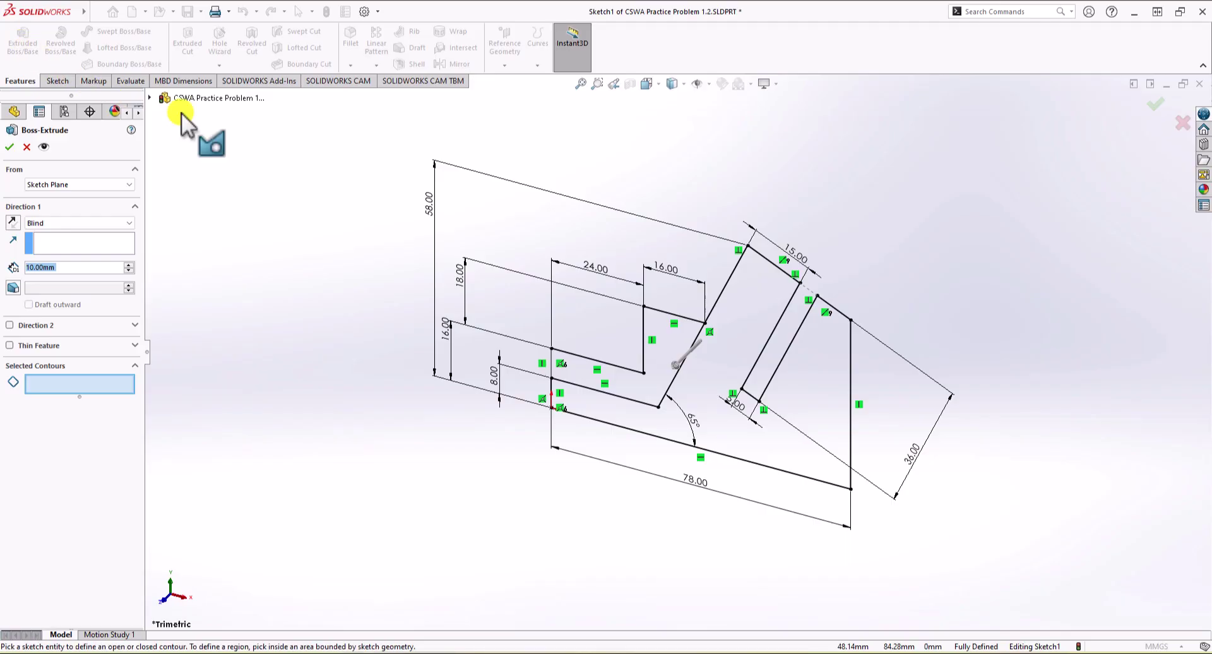
{"action": "left_click", "coordinate": [737, 316]}
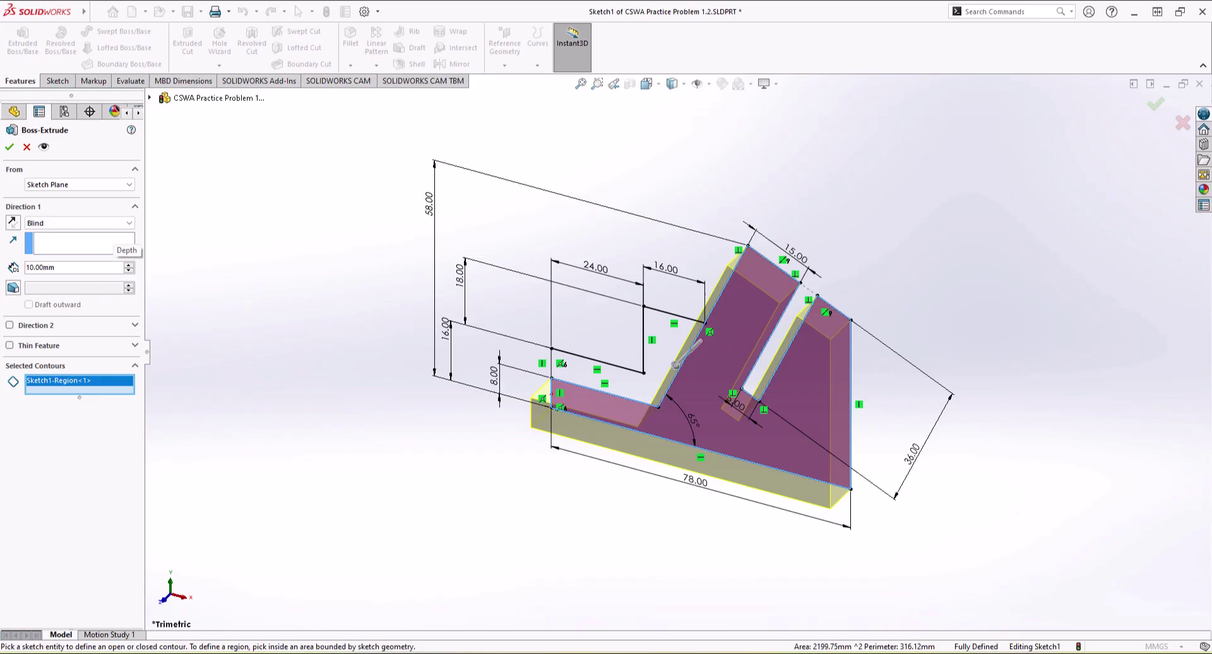
{"action": "key", "text": "alt+Tab"}
{"action": "double_click", "coordinate": [465, 9]}
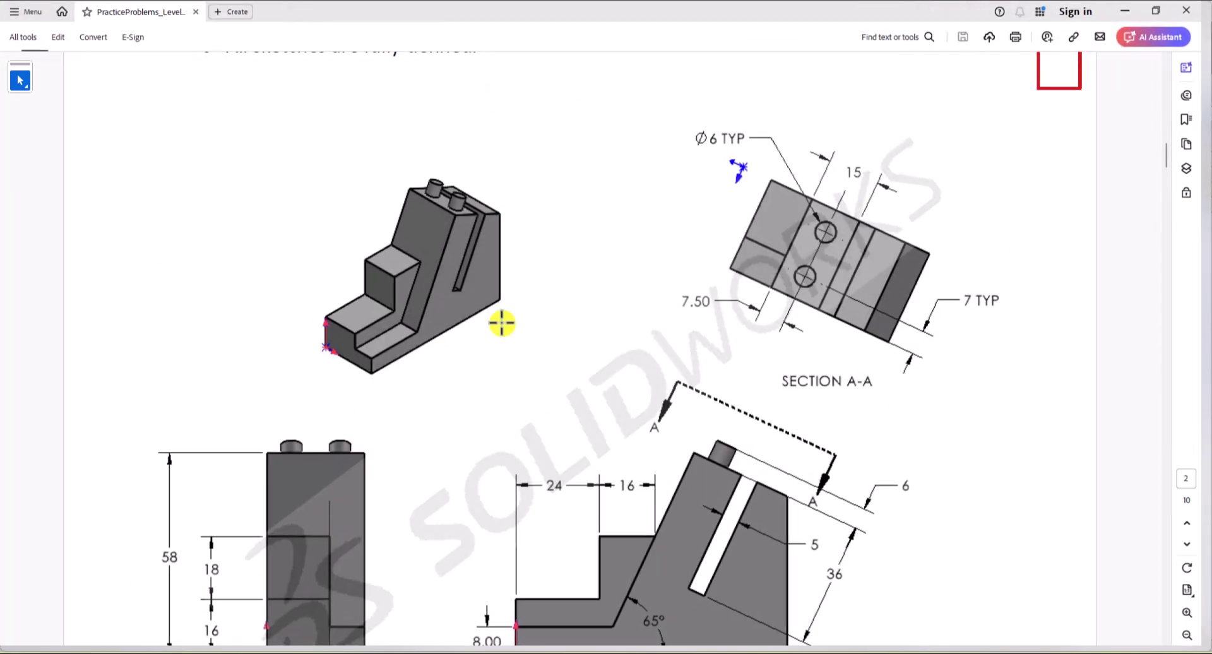
{"action": "scroll", "coordinate": [496, 367], "scroll_direction": "down", "scroll_amount": 5}
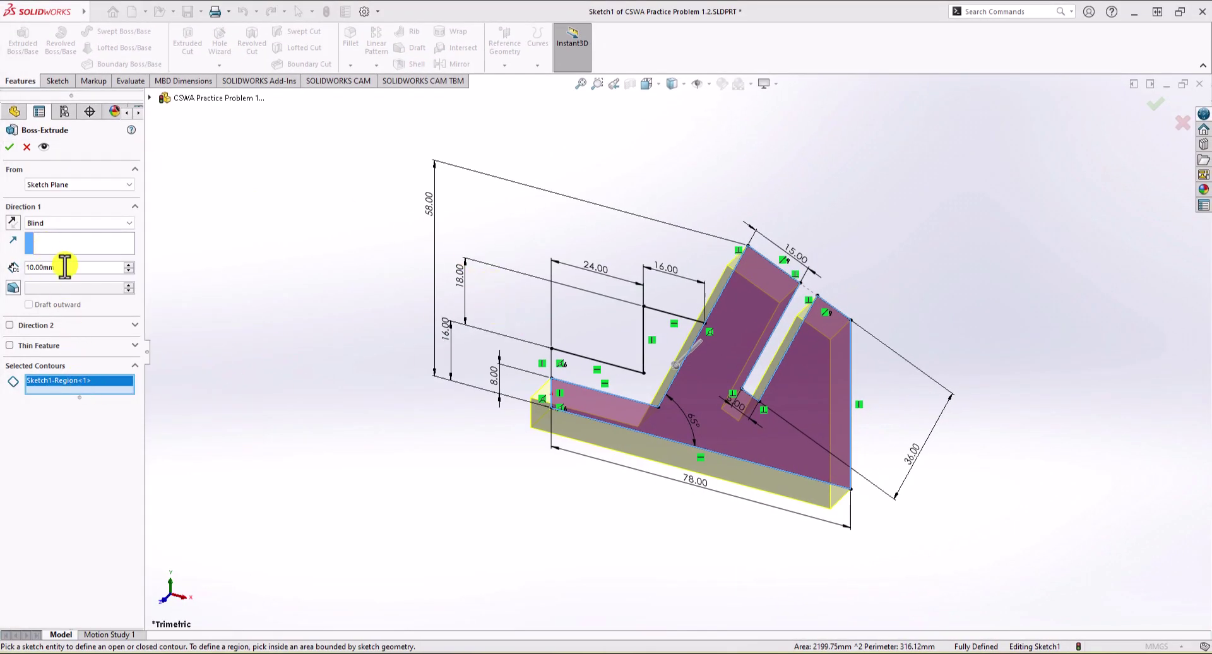
{"action": "double_click", "coordinate": [54, 267]}
{"action": "type", "text": "30"}
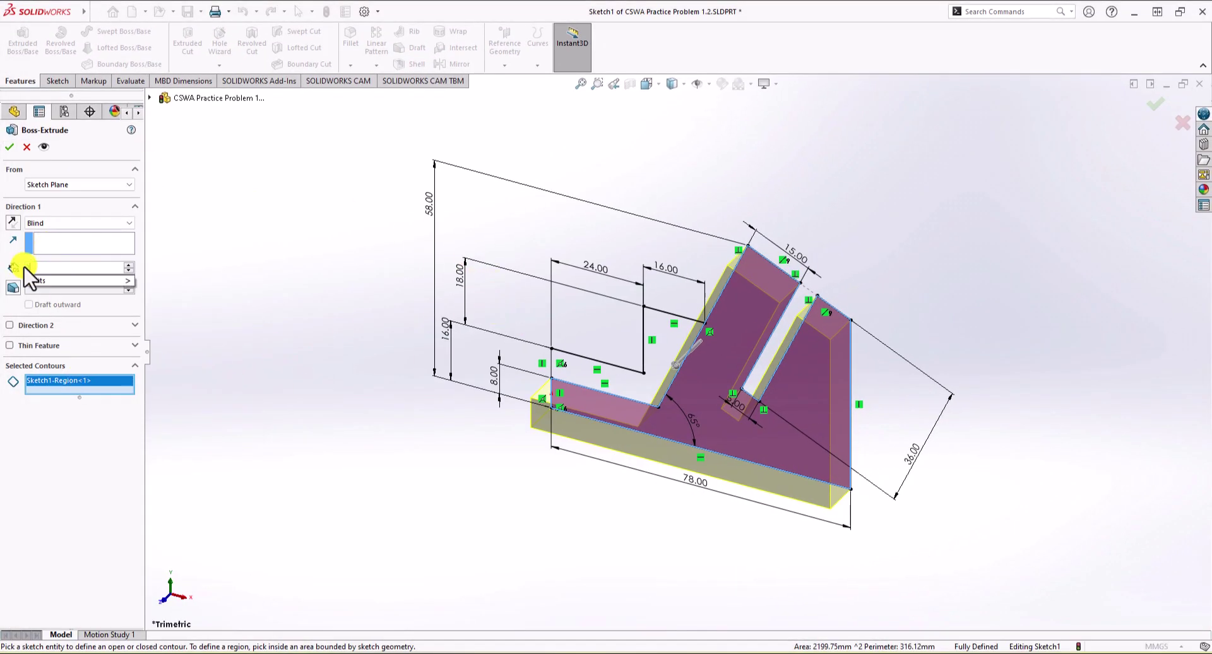
{"action": "key", "text": "Return"}
{"action": "key", "text": "Return"}
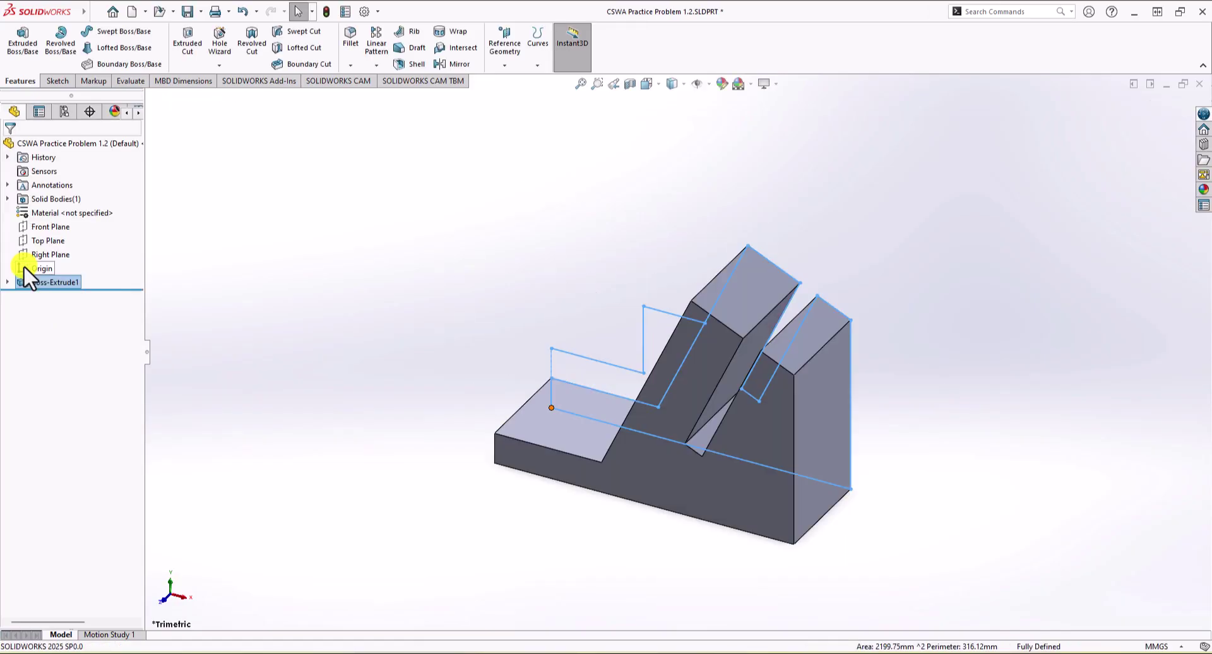
Step: Start a second extrusion reusing Sketch1 and select its step region
{"action": "left_click", "coordinate": [428, 407]}
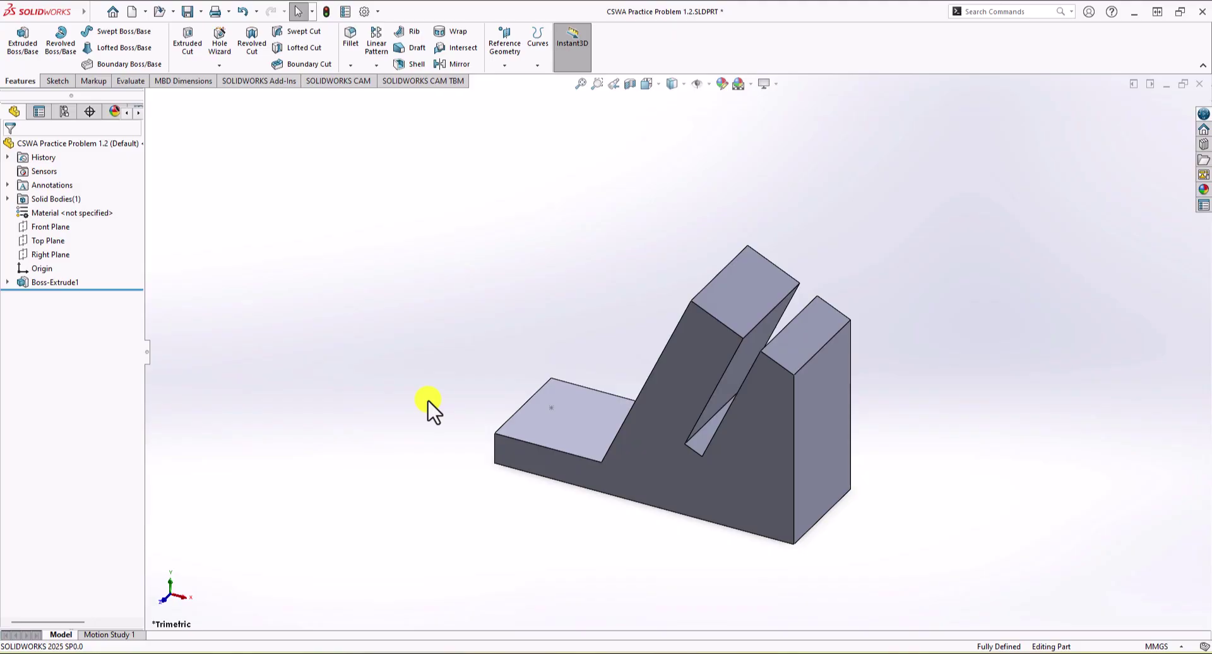
{"action": "left_click", "coordinate": [24, 44]}
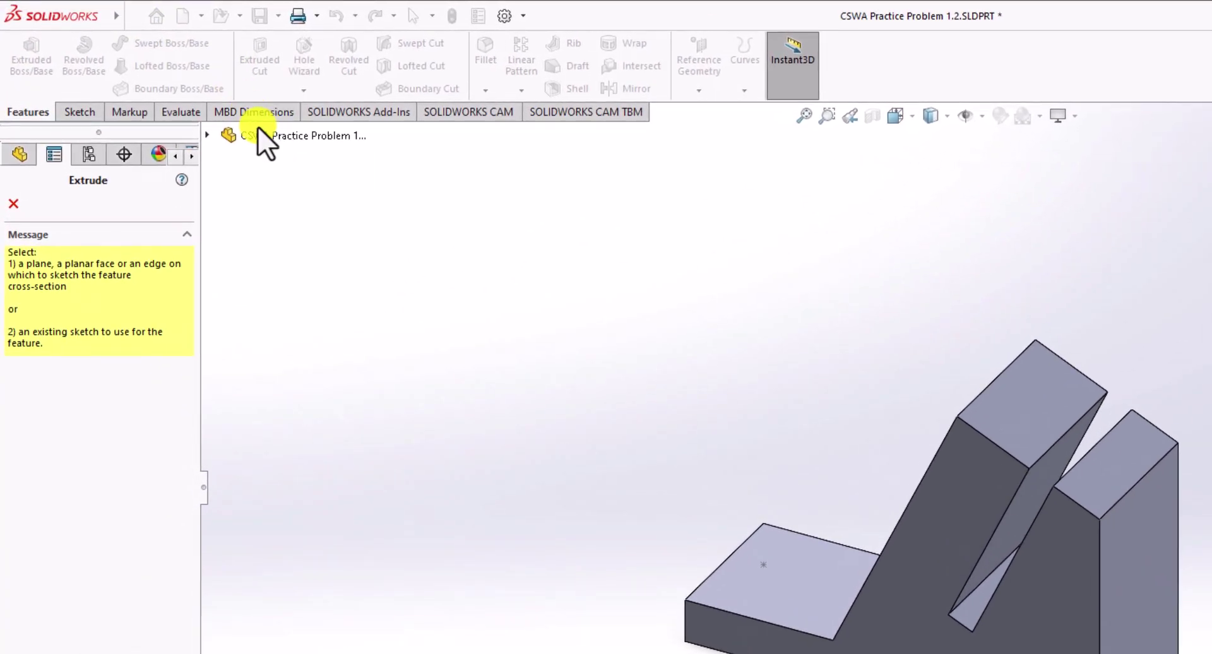
{"action": "left_click", "coordinate": [208, 136]}
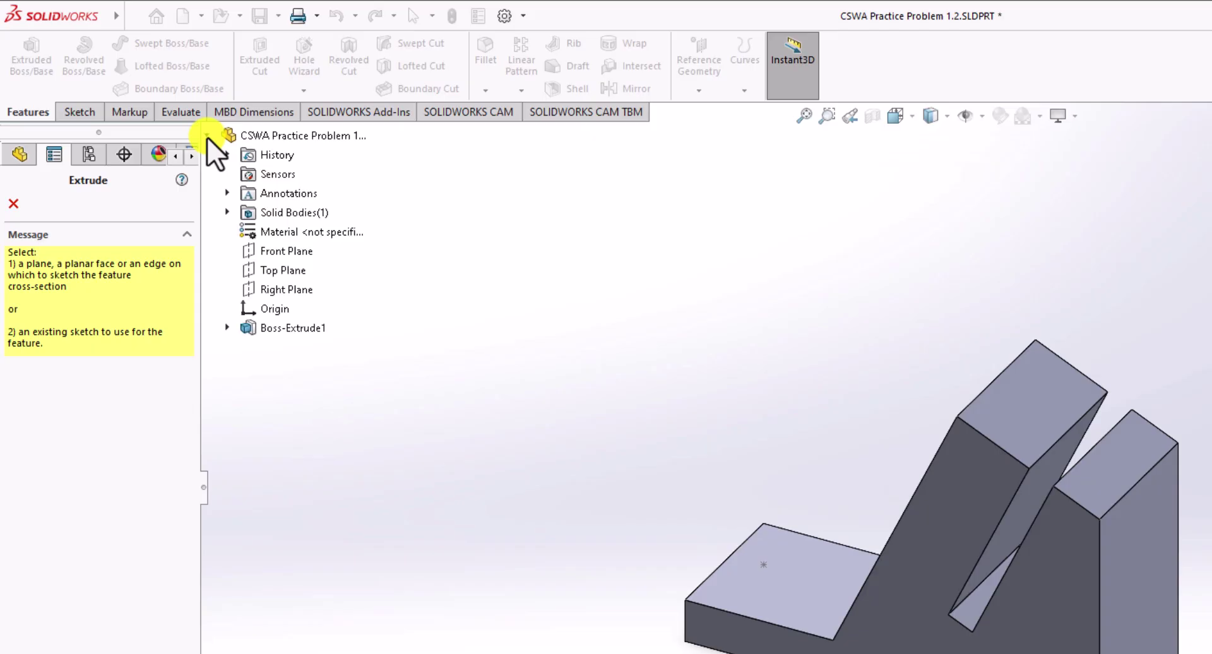
{"action": "left_click", "coordinate": [228, 327]}
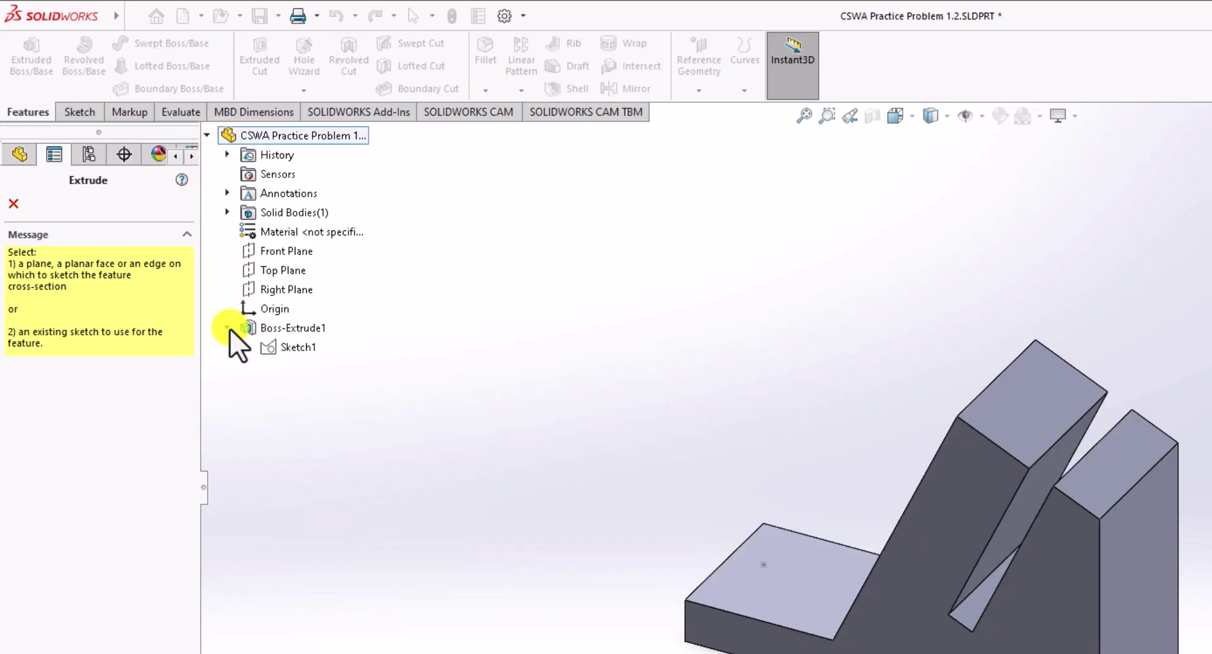
{"action": "left_click", "coordinate": [290, 348]}
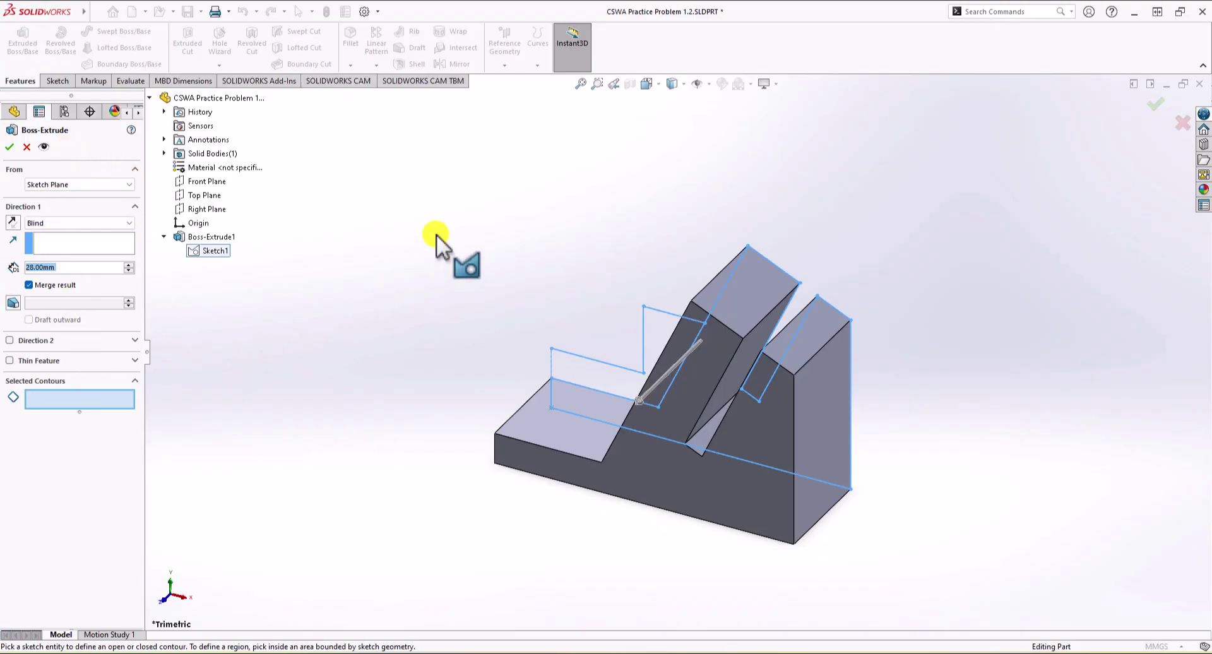
{"action": "left_click", "coordinate": [581, 372]}
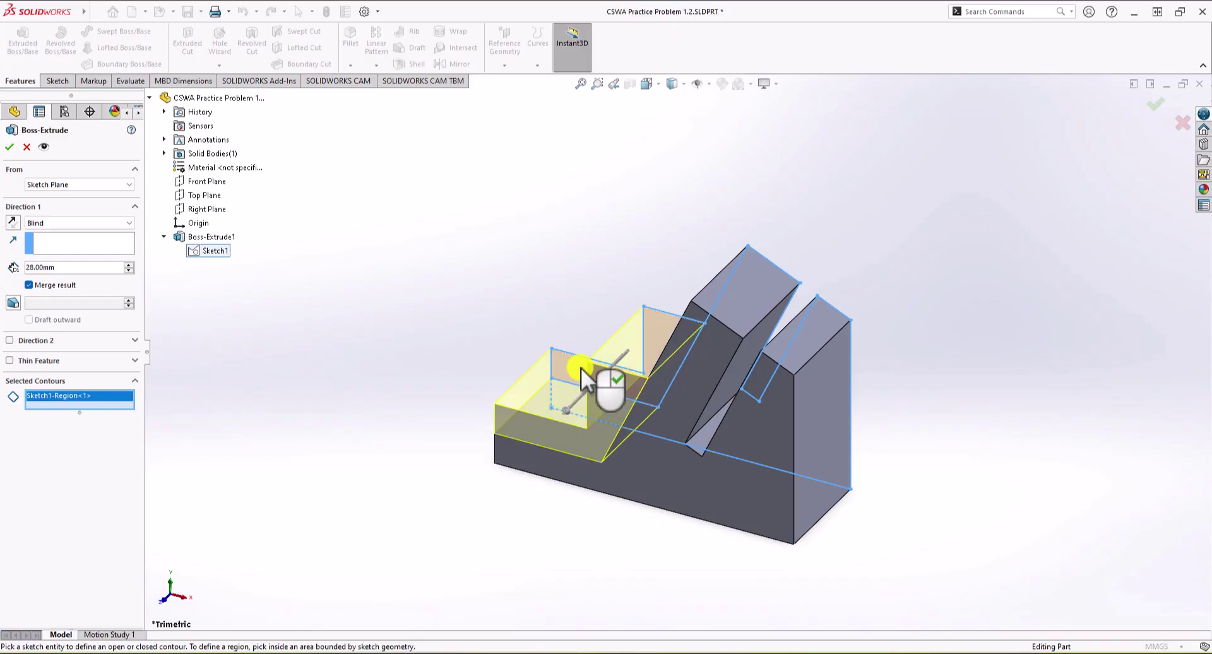
Step: Check the drawing, apply the step's depth and finish Boss-Extrude2
{"action": "key", "text": "alt+Tab"}
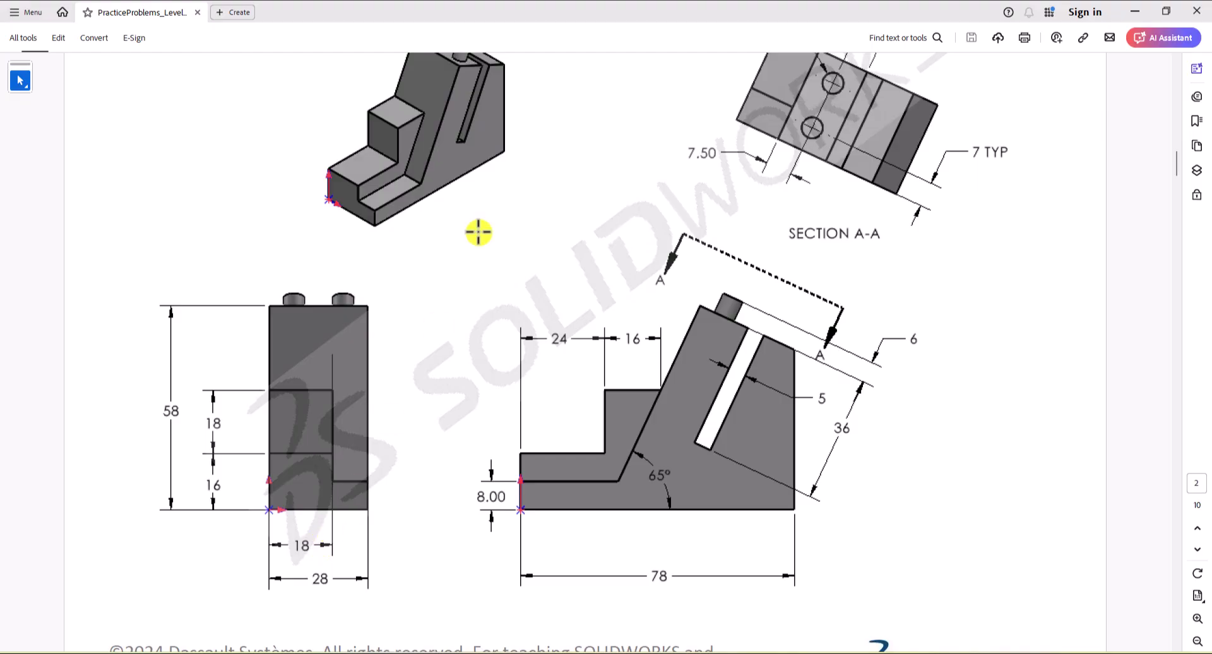
{"action": "key", "text": "alt+Tab"}
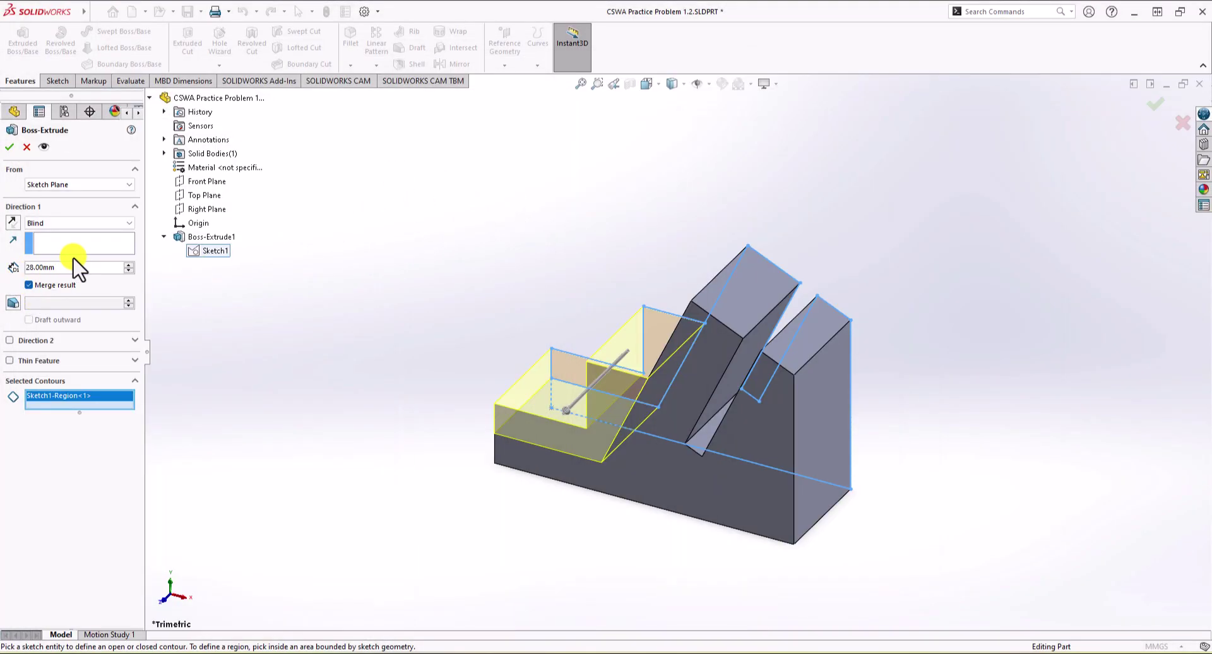
{"action": "right_click", "coordinate": [28, 268]}
{"action": "left_click", "coordinate": [27, 268]}
{"action": "key", "text": "Return"}
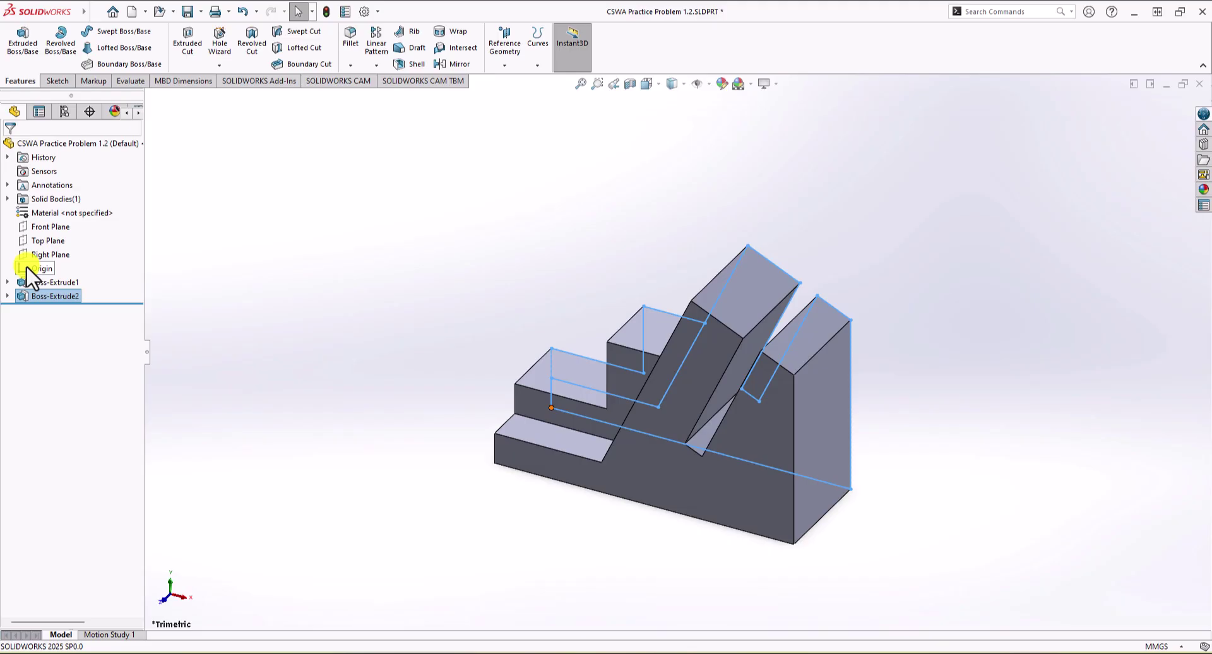
{"action": "left_click", "coordinate": [434, 398]}
{"action": "middle_click_drag", "start_coordinate": [428, 446], "coordinate": [501, 419]}
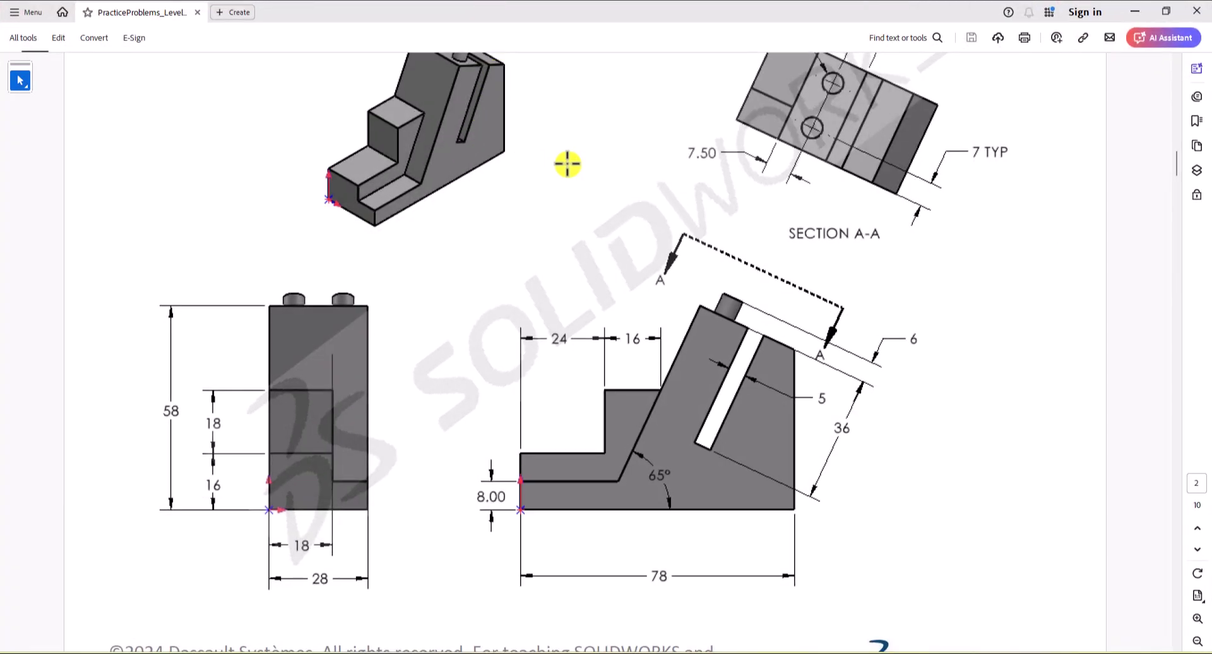
{"action": "scroll", "coordinate": [581, 179], "scroll_direction": "up", "scroll_amount": 2}
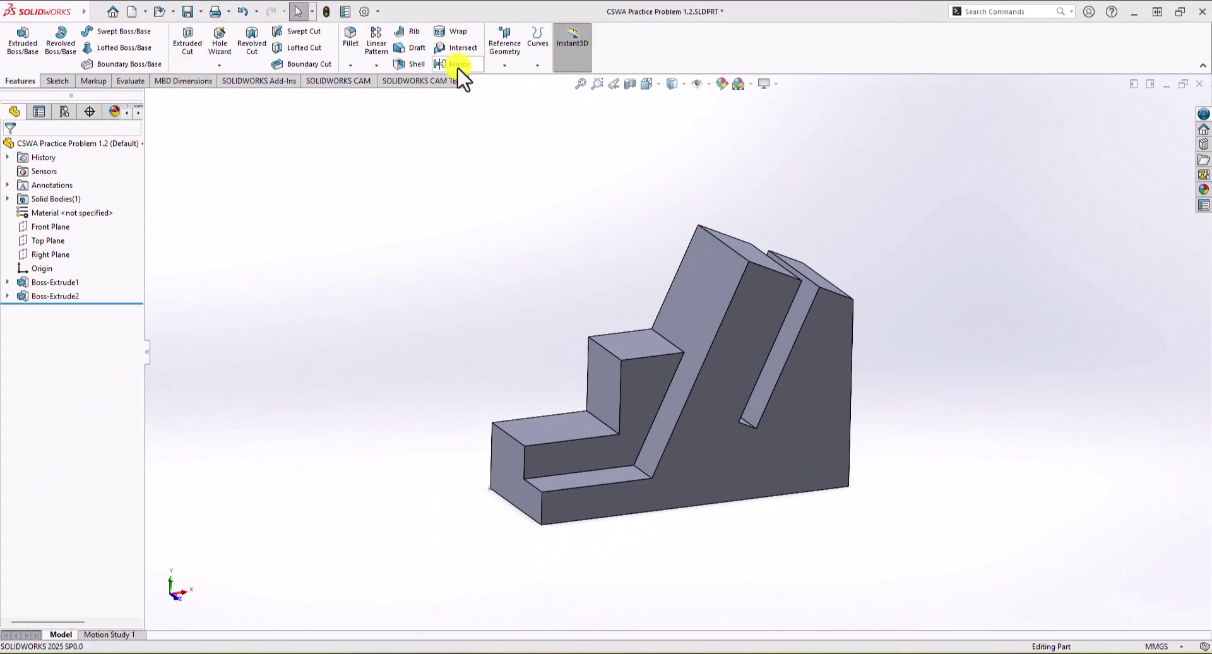
Step: Start a new sketch on the angled arm's top face
{"action": "left_click", "coordinate": [56, 78]}
{"action": "left_click", "coordinate": [21, 39]}
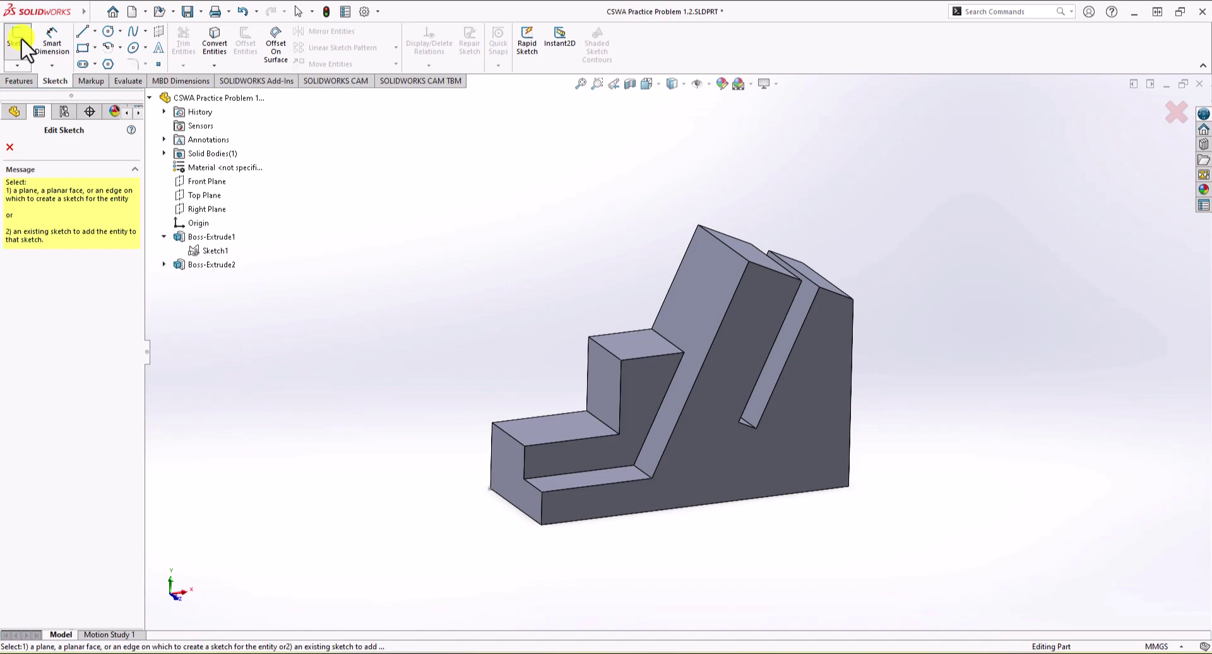
{"action": "middle_click_drag", "start_coordinate": [853, 184], "coordinate": [776, 243]}
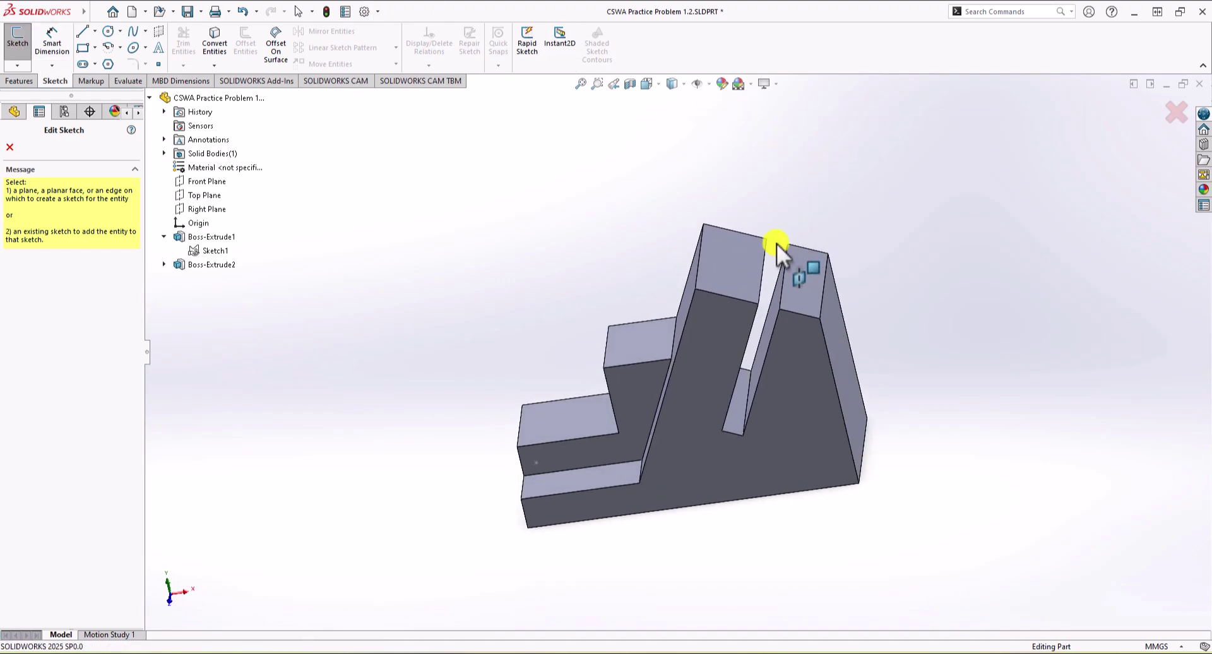
{"action": "left_click", "coordinate": [726, 252]}
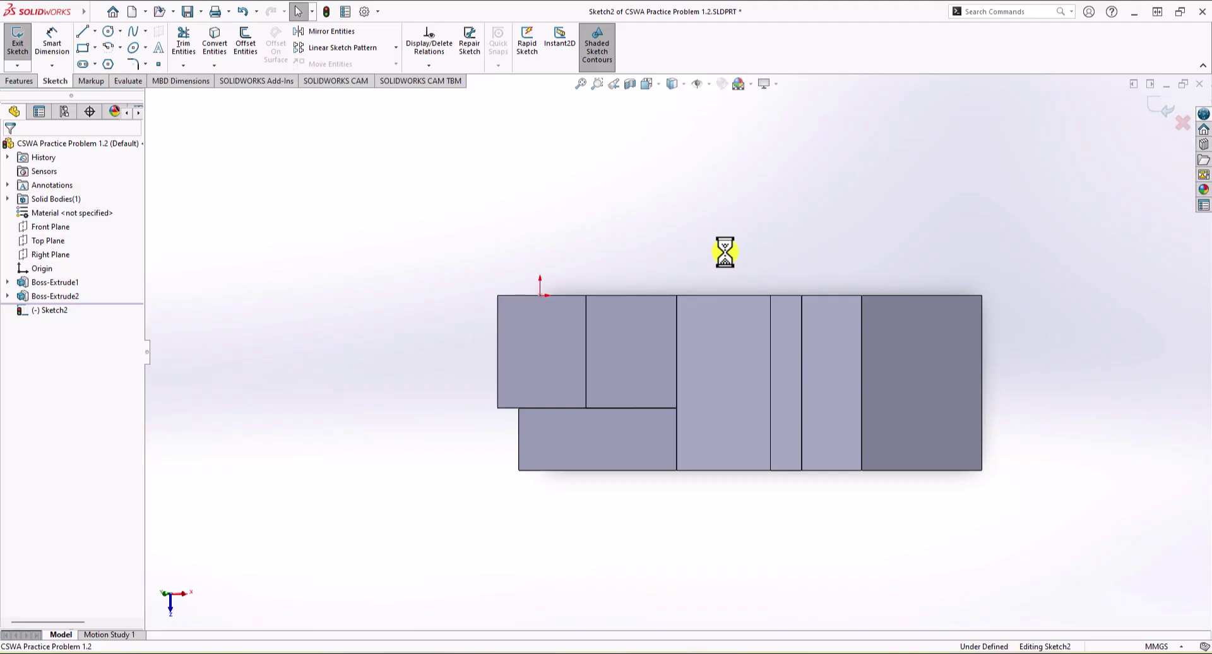
Step: Draw two small circles on the face, one above the other
{"action": "left_click", "coordinate": [109, 31]}
{"action": "left_click", "coordinate": [704, 432]}
{"action": "left_click", "coordinate": [723, 423]}
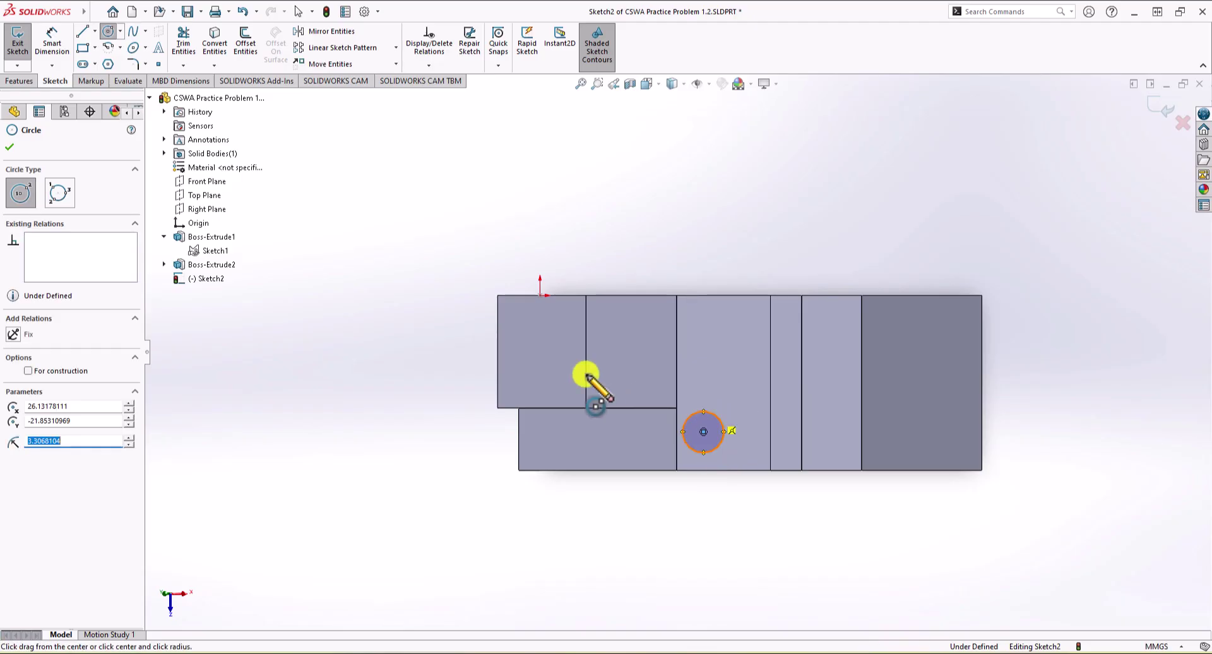
{"action": "left_click", "coordinate": [88, 10]}
{"action": "left_click", "coordinate": [422, 169]}
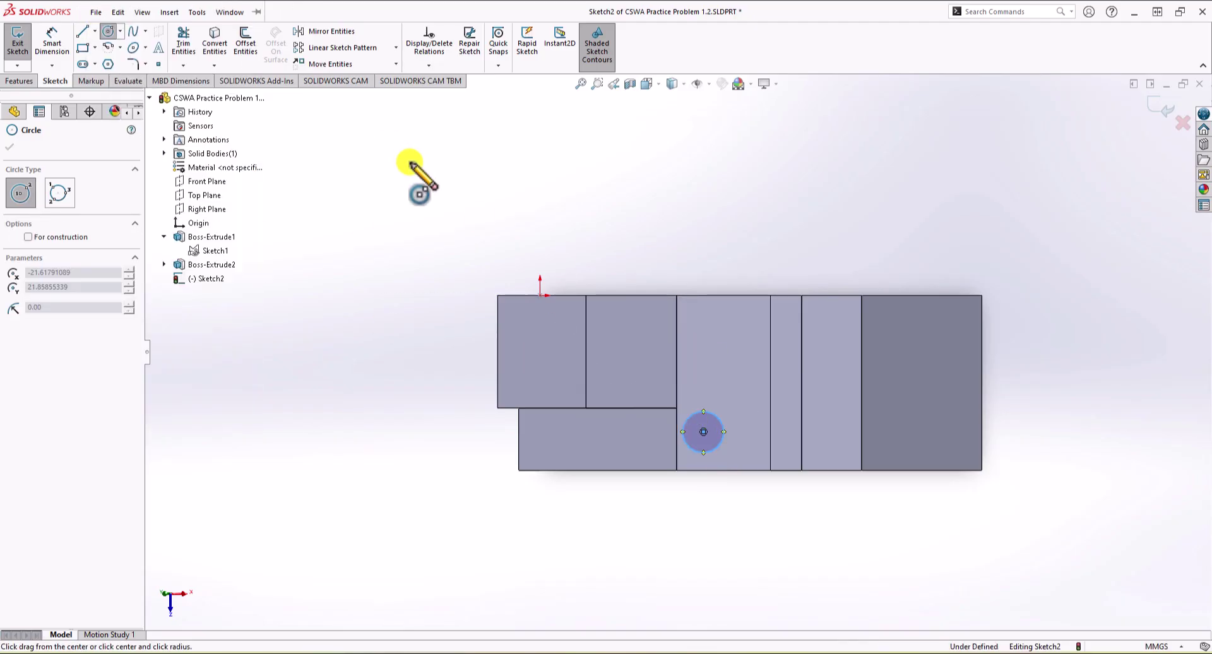
{"action": "key", "text": "Escape"}
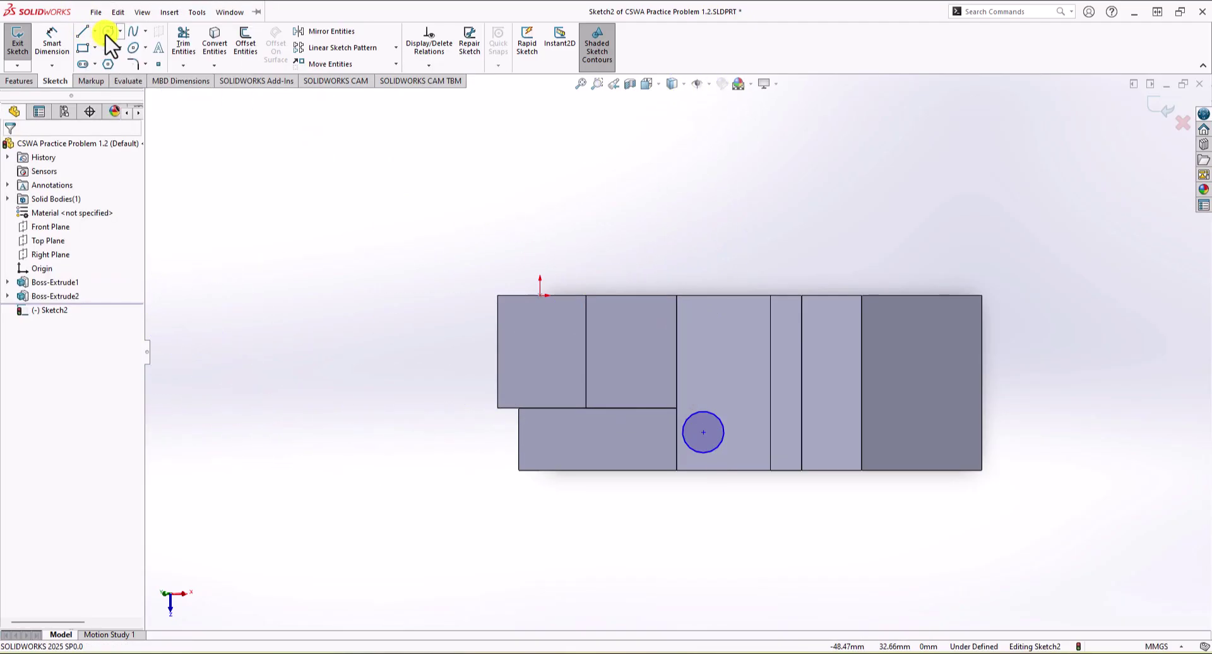
{"action": "left_click", "coordinate": [108, 32]}
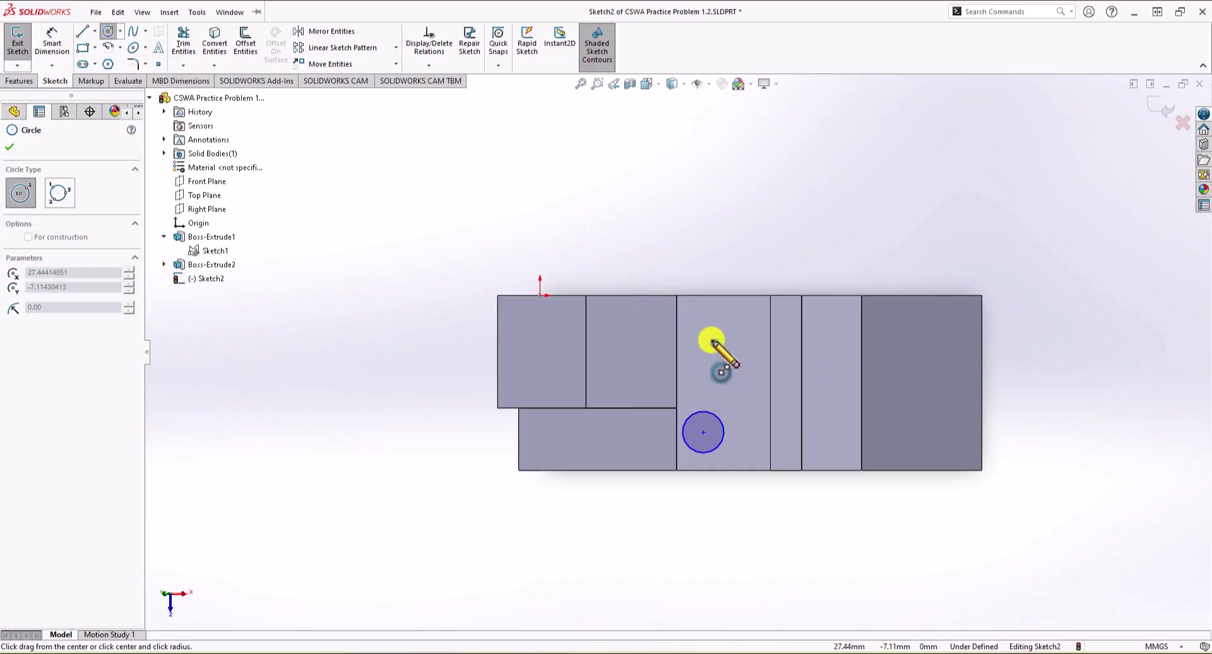
{"action": "left_click_drag", "start_coordinate": [713, 340], "coordinate": [724, 326]}
{"action": "key", "text": "Escape"}
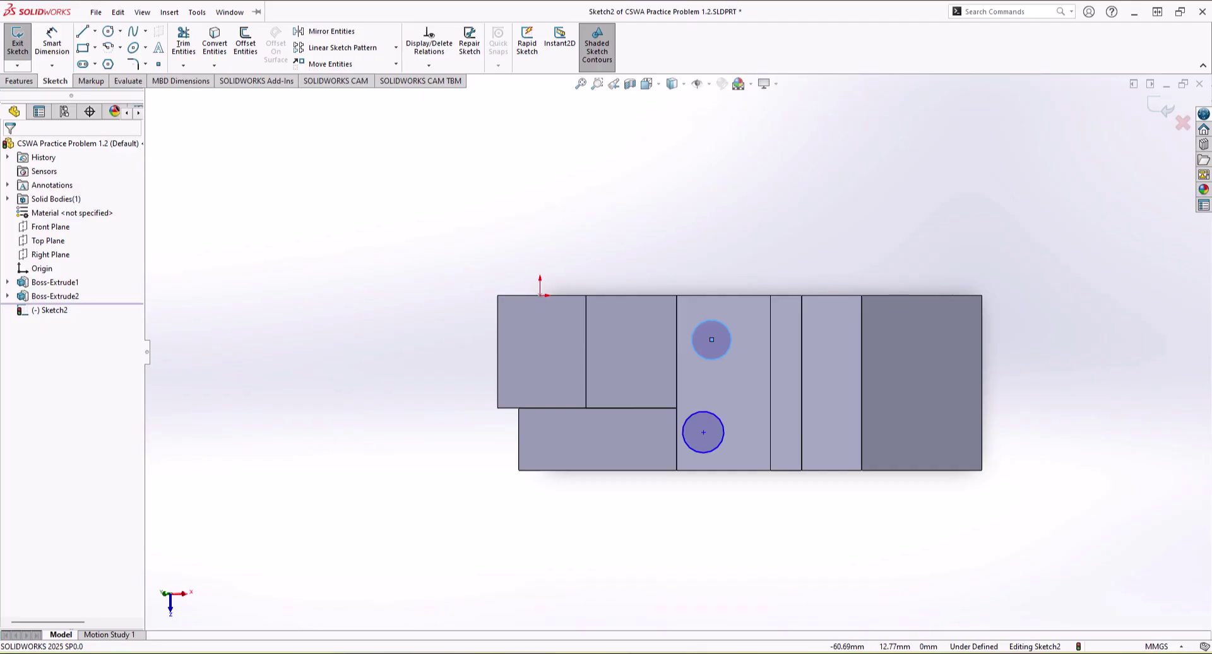
{"action": "left_click", "coordinate": [51, 42]}
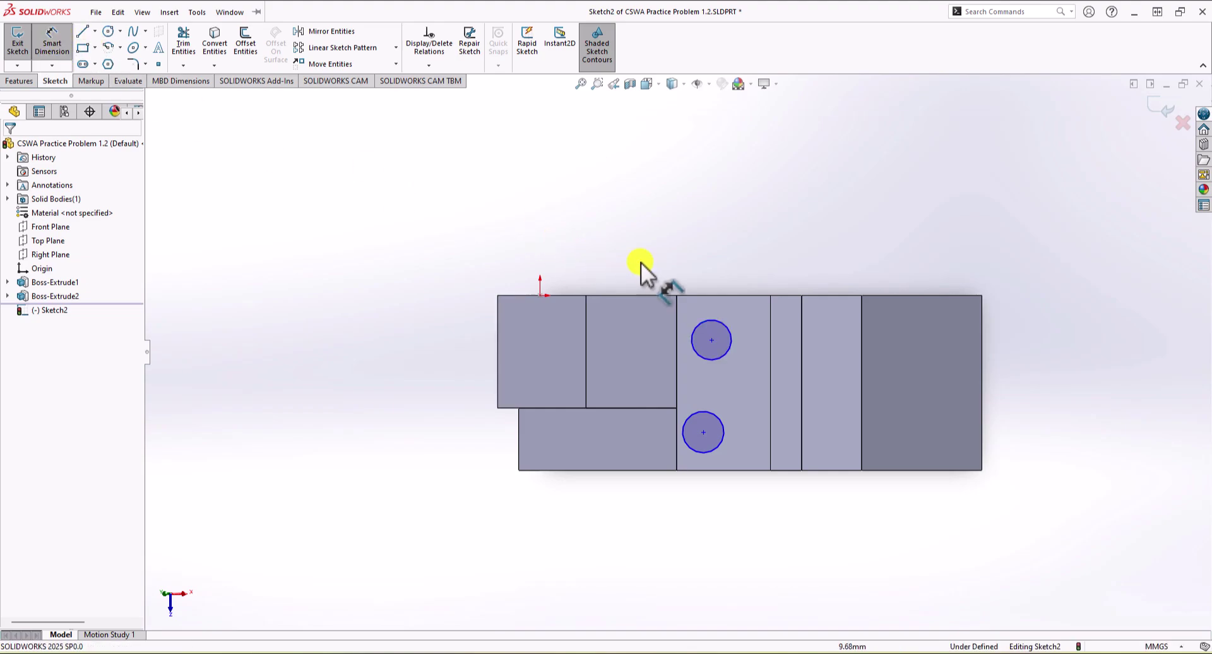
Step: Dimension both circle diameters to Ø6
{"action": "left_click", "coordinate": [708, 320]}
{"action": "left_click", "coordinate": [715, 259]}
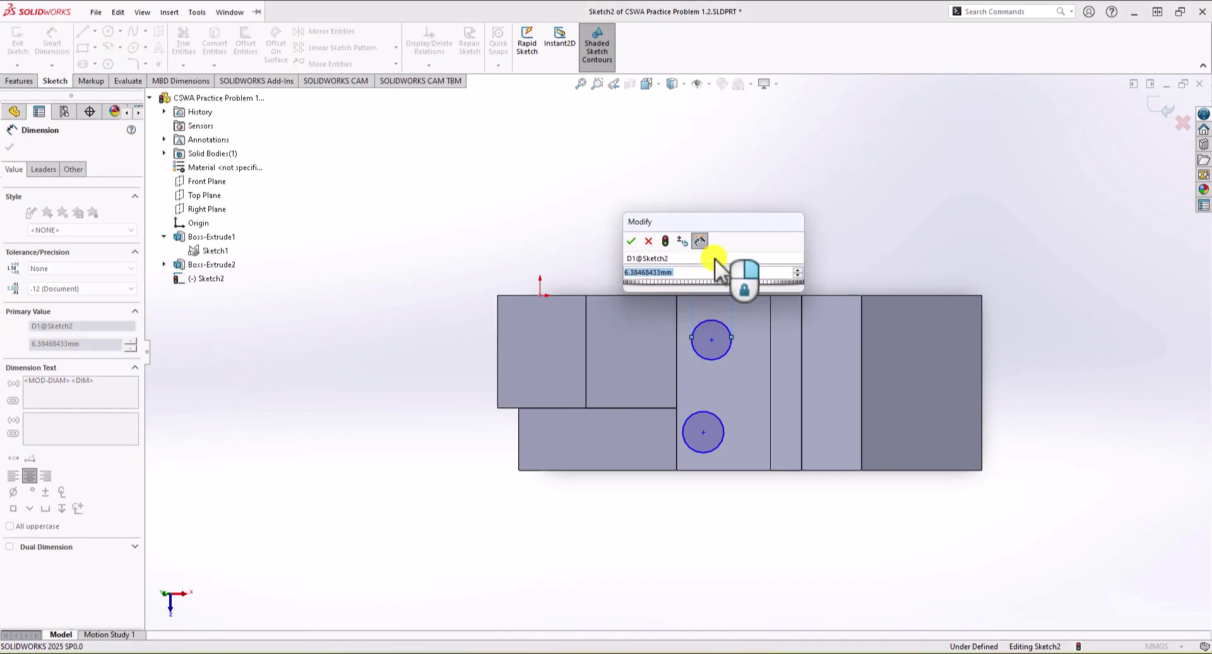
{"action": "left_click", "coordinate": [723, 435]}
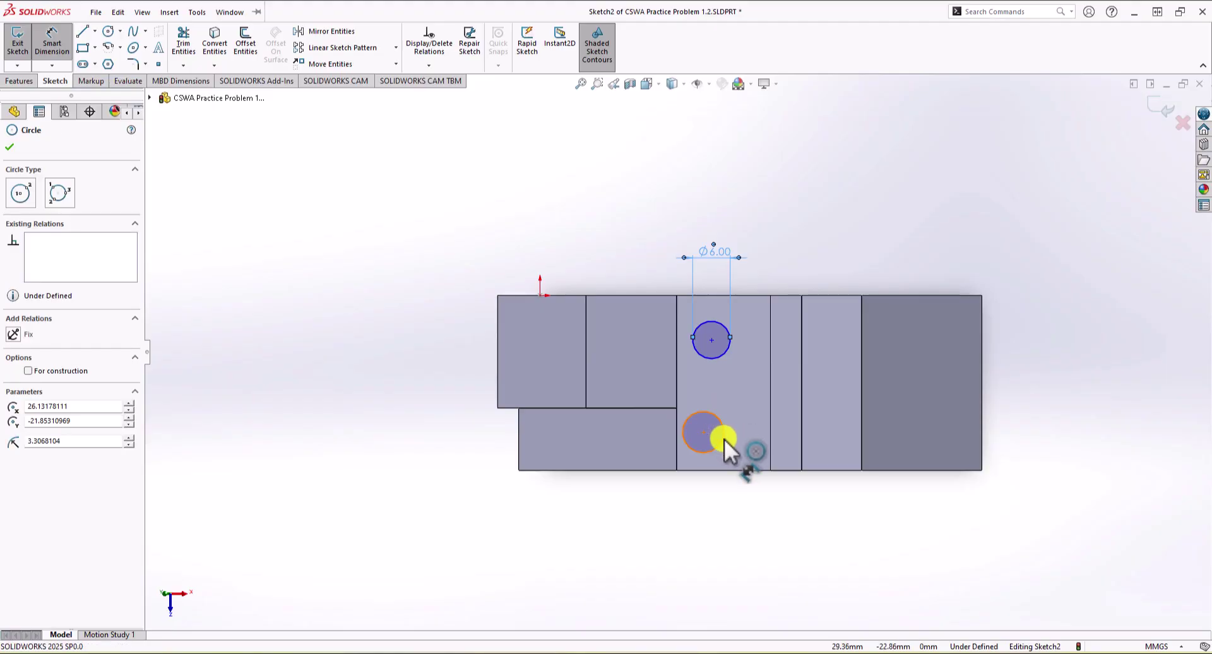
{"action": "left_click", "coordinate": [727, 524]}
{"action": "type", "text": "6.00mm"}
{"action": "key", "text": "Return"}
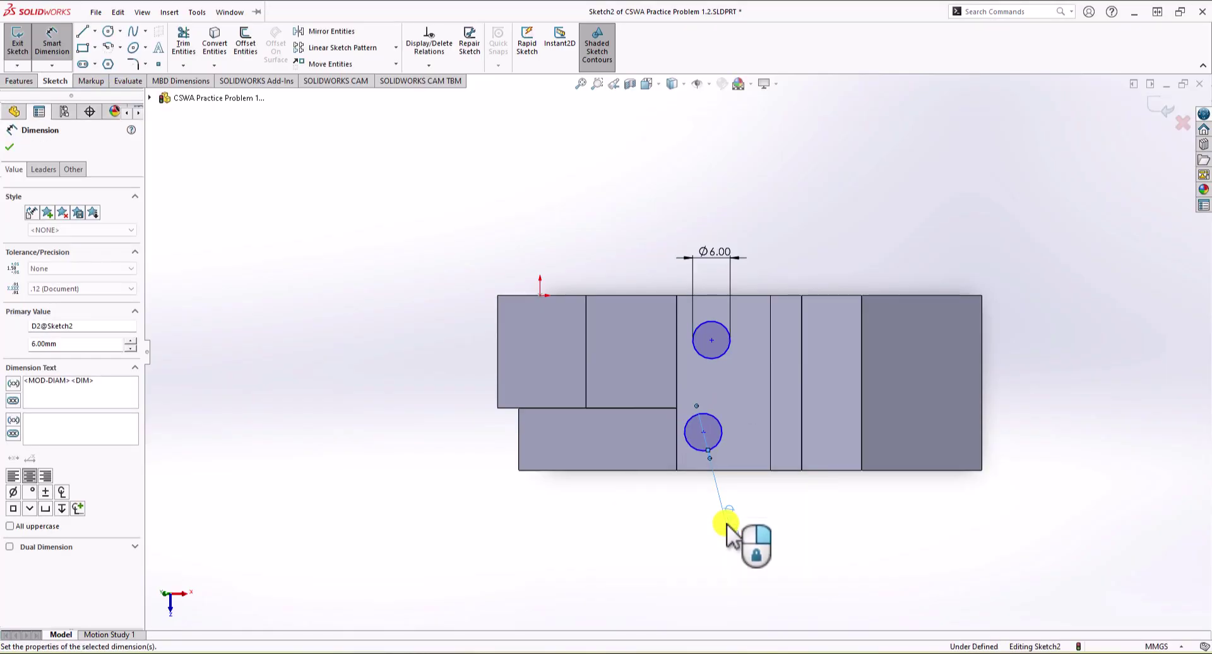
Step: Locate both circle centres 7.50 from the vertical edge
{"action": "left_click", "coordinate": [703, 433]}
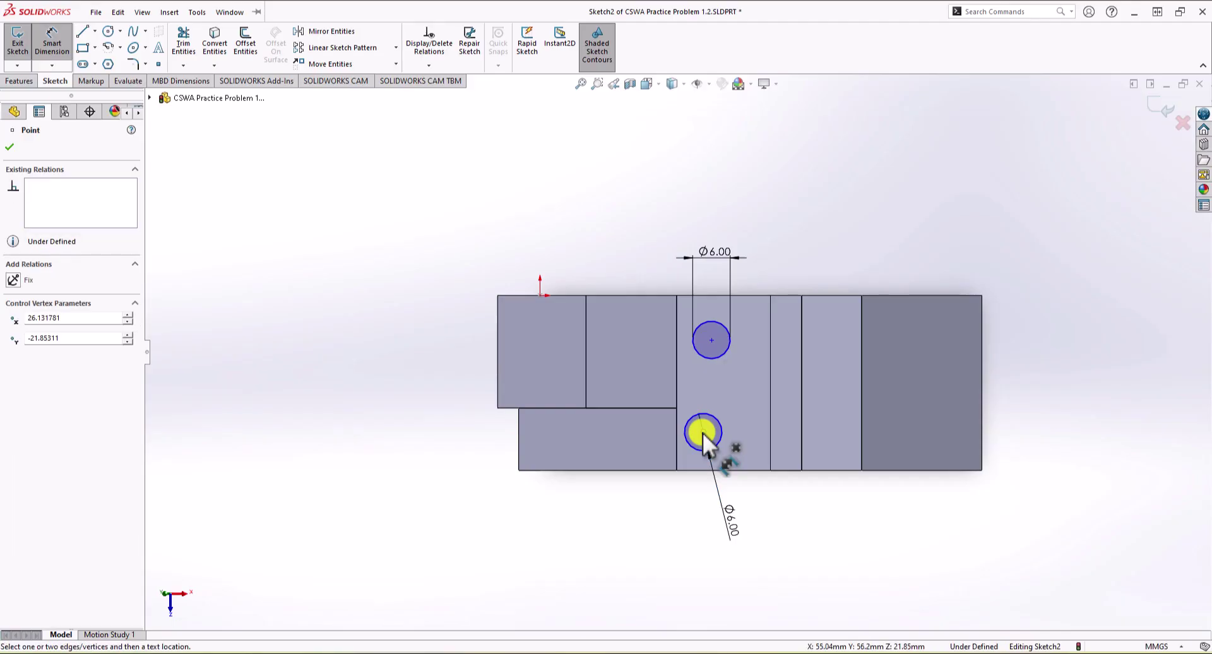
{"action": "left_click", "coordinate": [771, 424]}
{"action": "left_click", "coordinate": [800, 501]}
{"action": "type", "text": "7.5"}
{"action": "key", "text": "Return"}
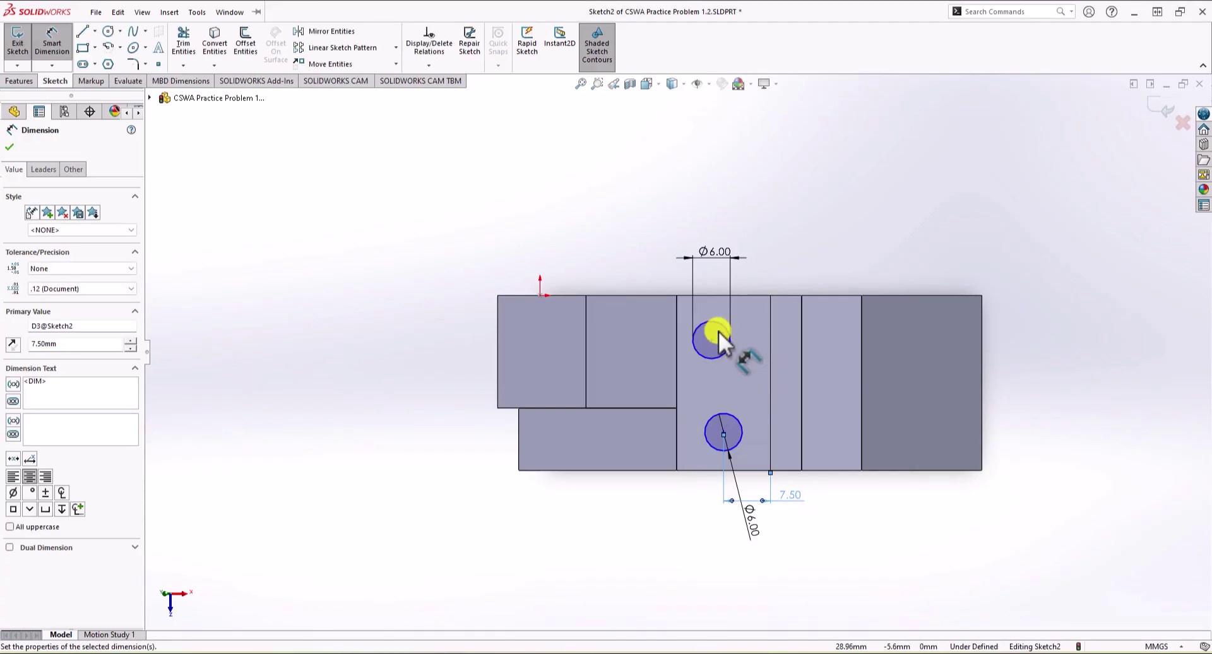
{"action": "left_click", "coordinate": [712, 341]}
{"action": "left_click", "coordinate": [770, 349]}
{"action": "left_click", "coordinate": [808, 231]}
{"action": "type", "text": "7.5"}
{"action": "key", "text": "Return"}
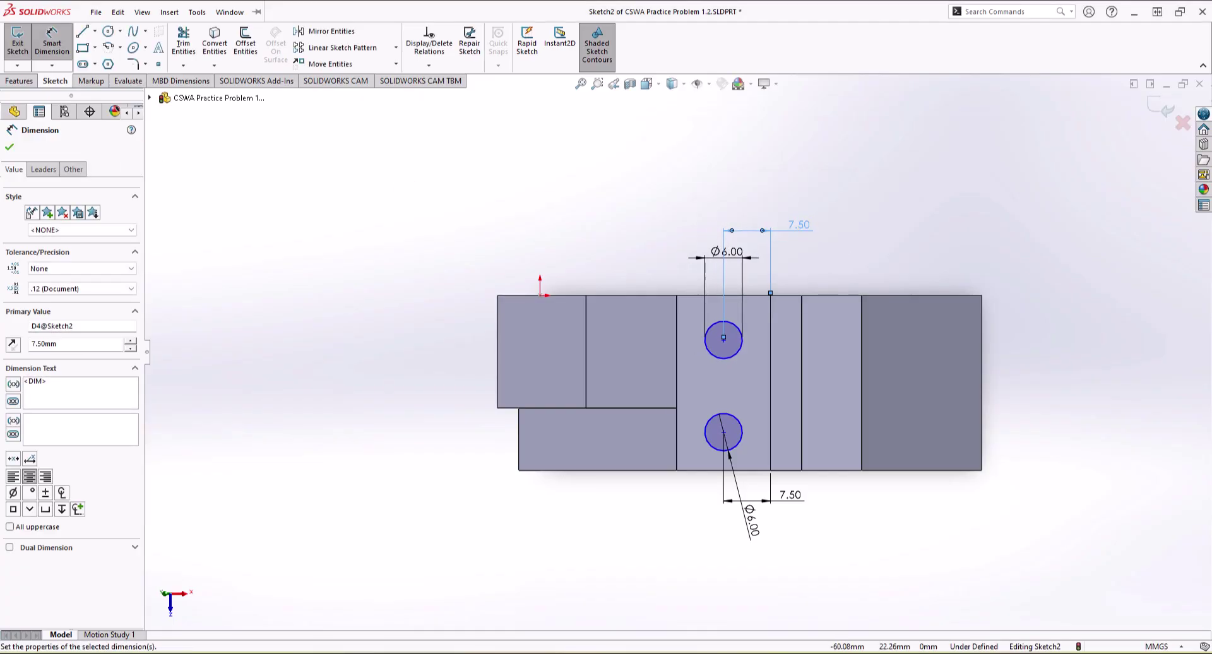
Step: Set the lower circle 7.00 from the bottom edge and the upper 7.00 from the top edge
{"action": "left_click", "coordinate": [724, 433]}
{"action": "left_click", "coordinate": [729, 471]}
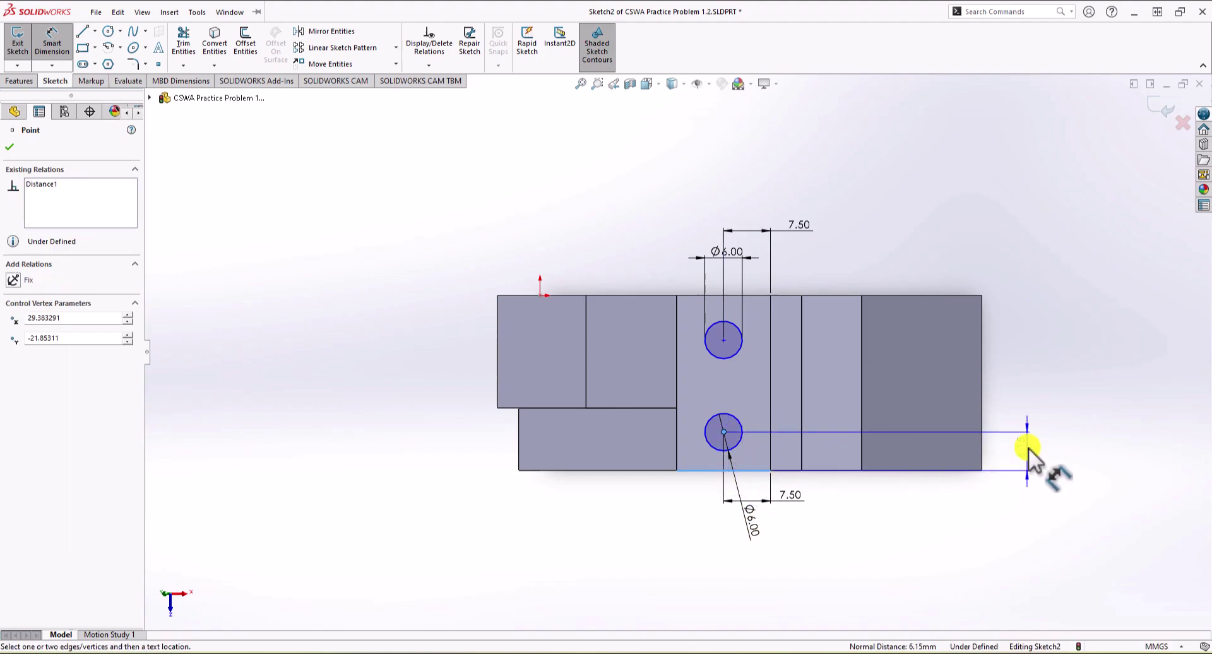
{"action": "left_click", "coordinate": [1020, 446]}
{"action": "type", "text": "7"}
{"action": "key", "text": "Return"}
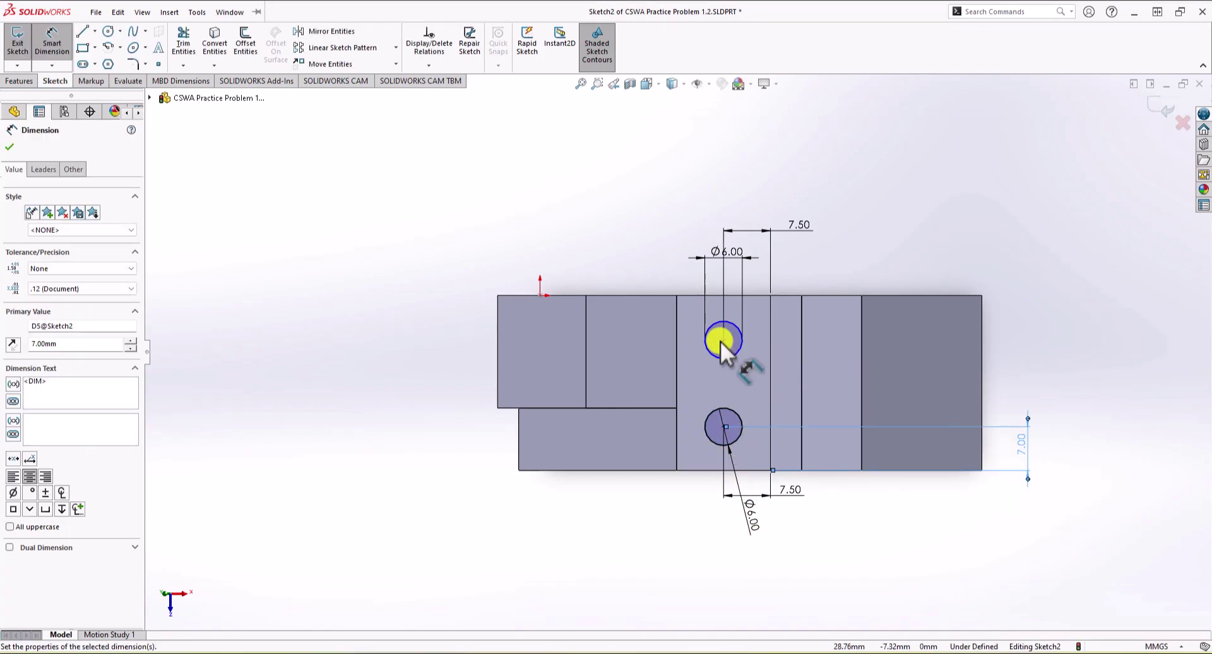
{"action": "left_click", "coordinate": [723, 340]}
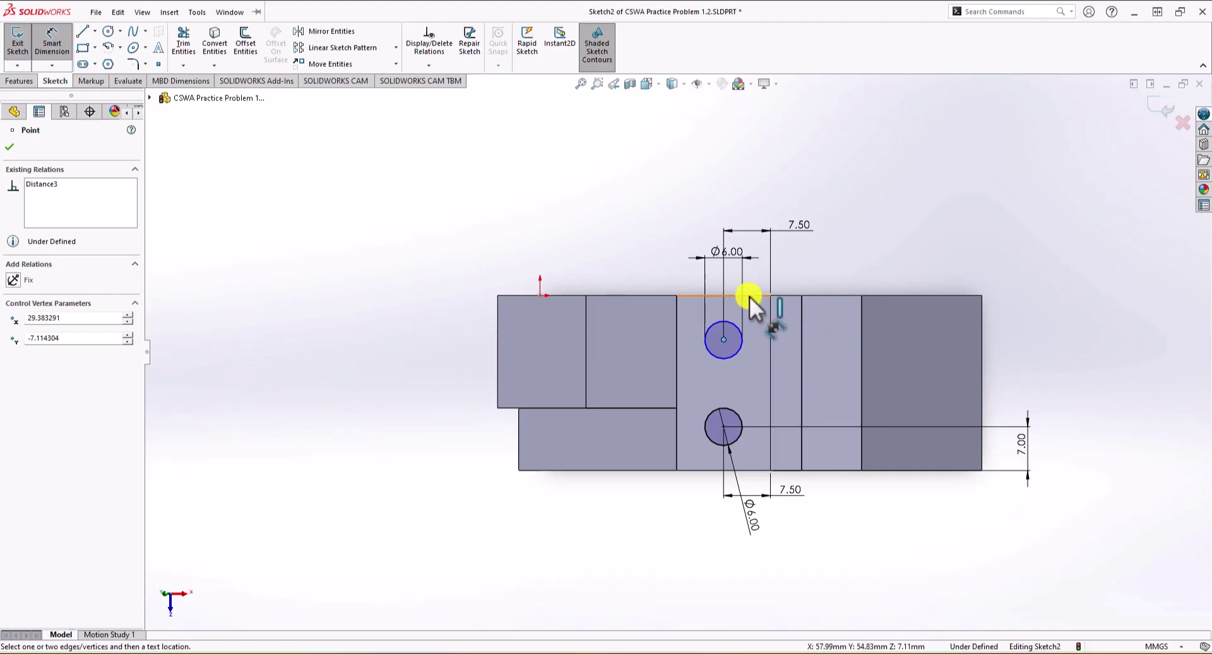
{"action": "left_click", "coordinate": [772, 295]}
{"action": "left_click", "coordinate": [897, 249]}
{"action": "type", "text": "7.11430413mm"}
{"action": "key", "text": "Return"}
{"action": "left_click", "coordinate": [631, 533]}
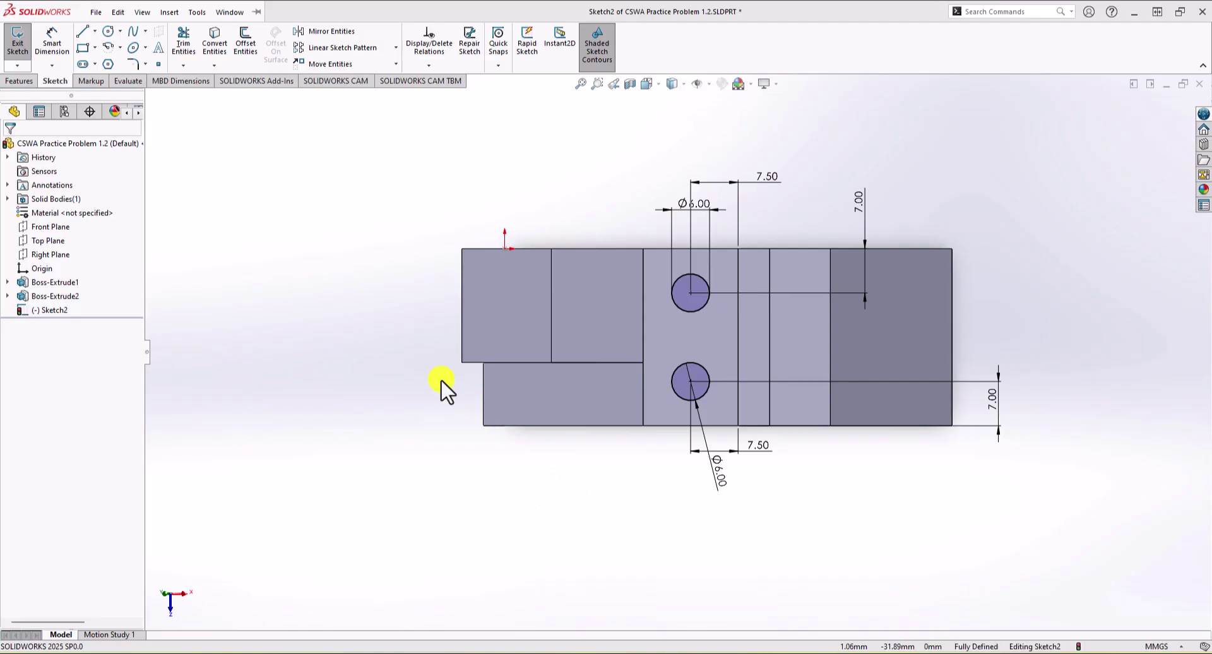
{"action": "key", "text": "alt+Tab"}
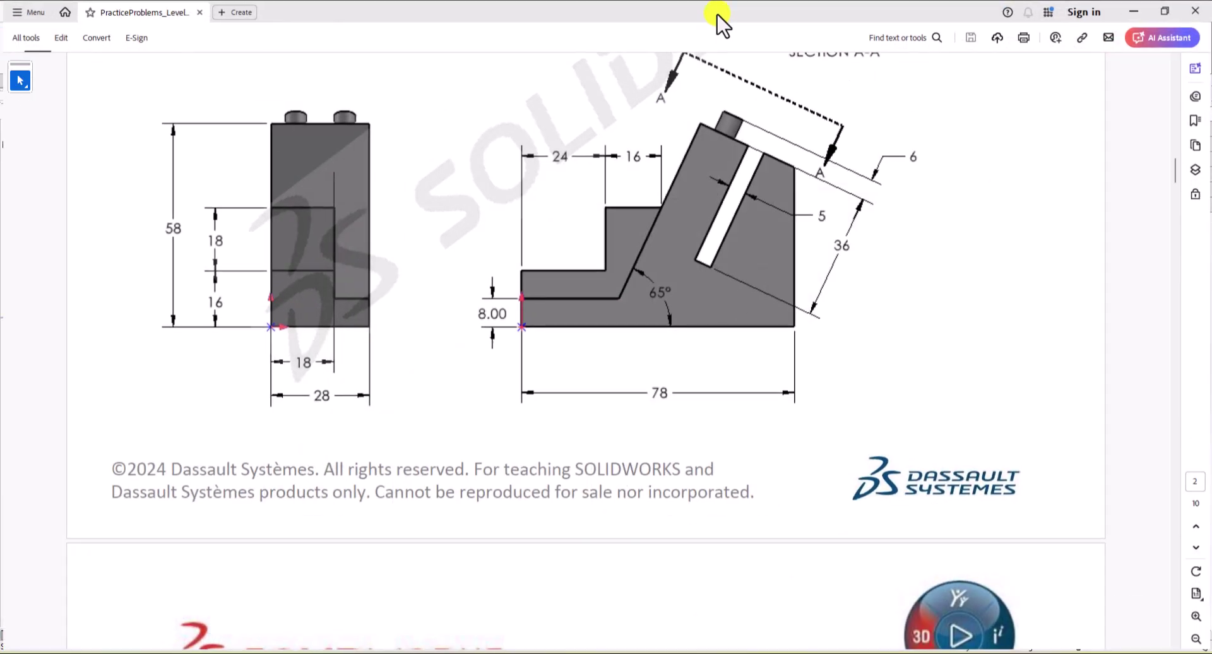
{"action": "scroll", "coordinate": [750, 271], "scroll_direction": "up", "scroll_amount": 5}
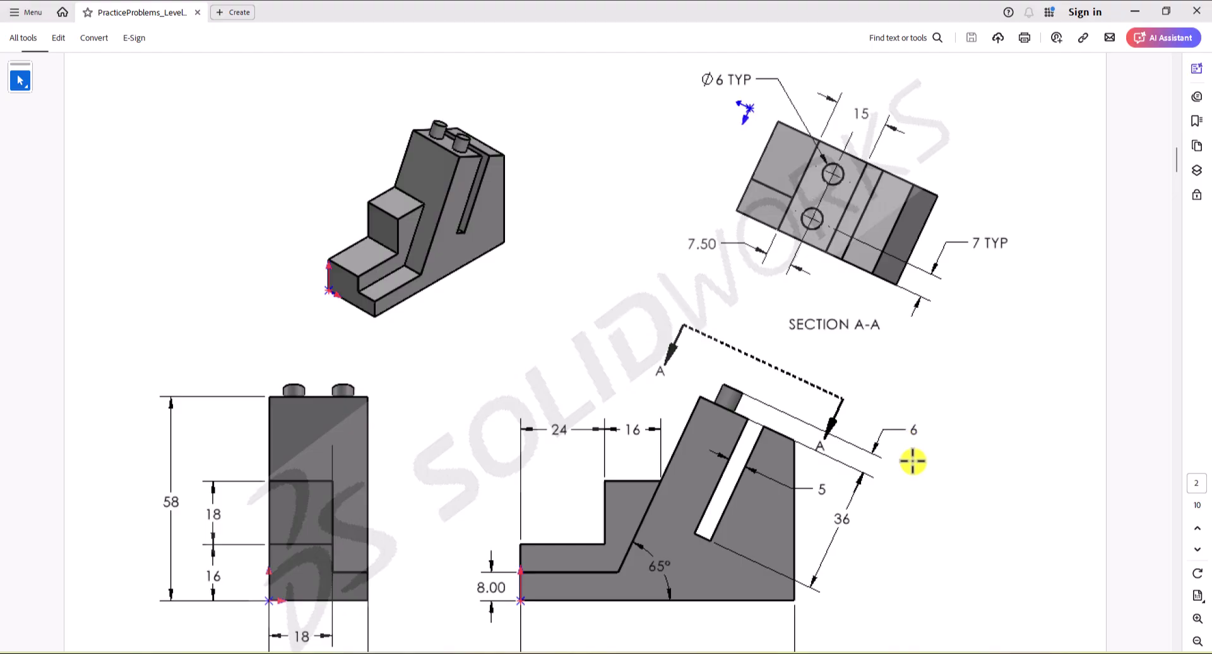
{"action": "key", "text": "super+ctrl+Right"}
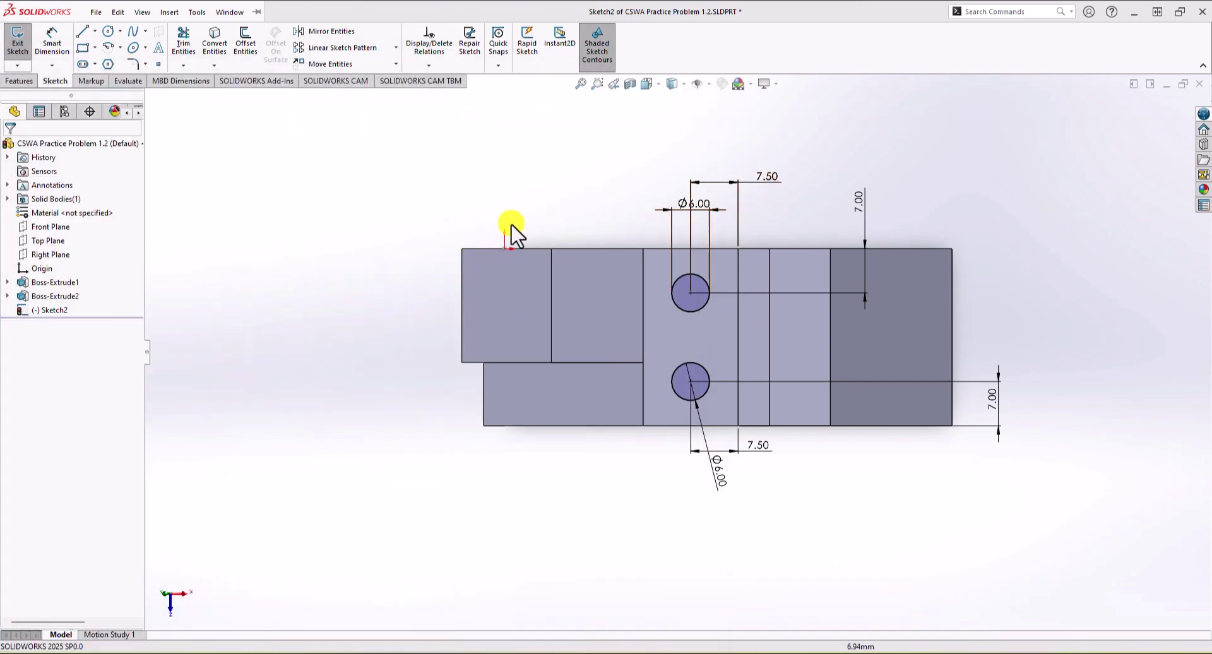
Step: Extrude the two Ø6 circles 6 mm blind as Boss-Extrude3
{"action": "left_click", "coordinate": [20, 80]}
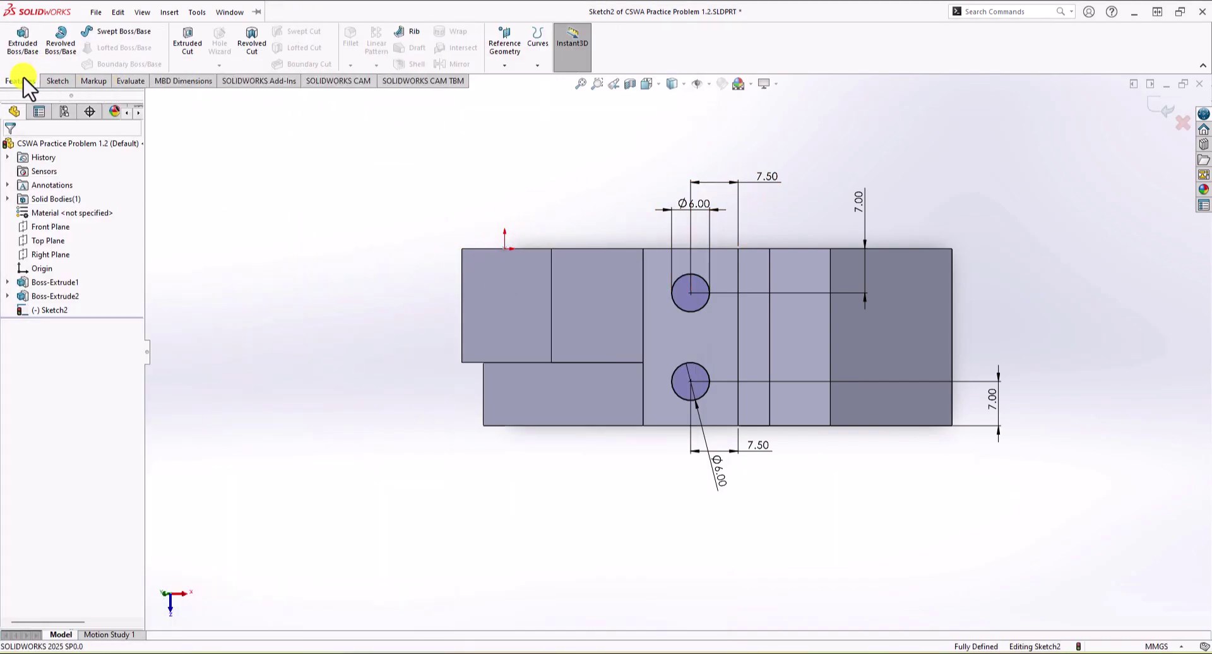
{"action": "left_click", "coordinate": [23, 44]}
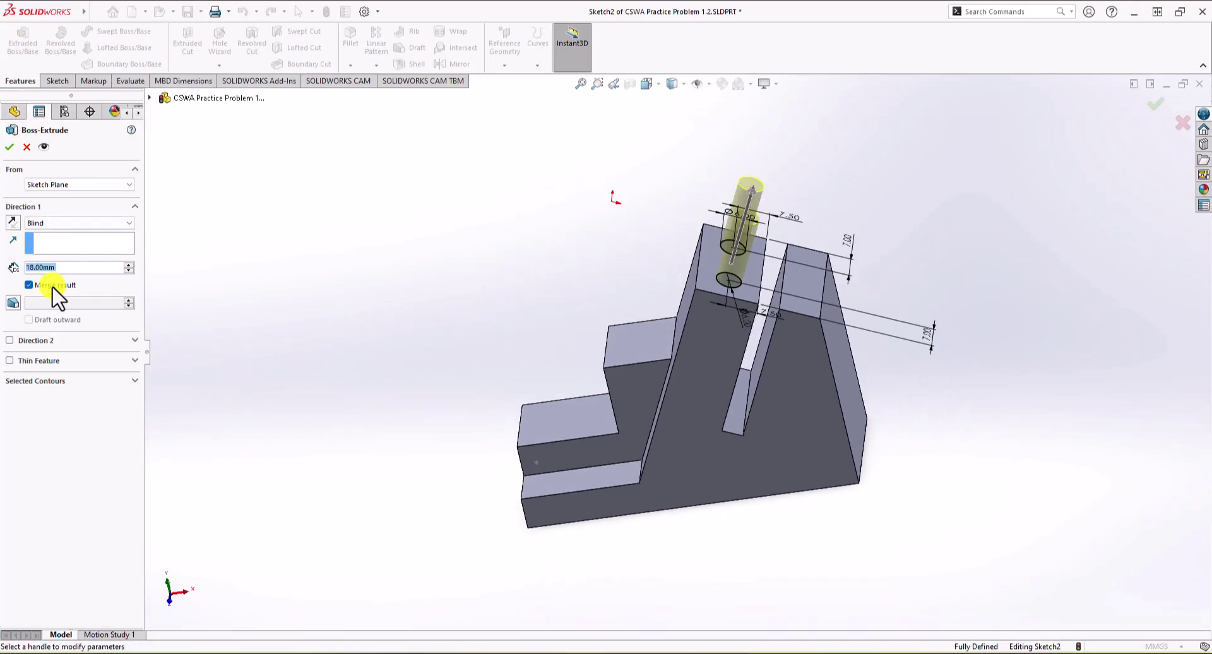
{"action": "type", "text": "6"}
{"action": "key", "text": "Return"}
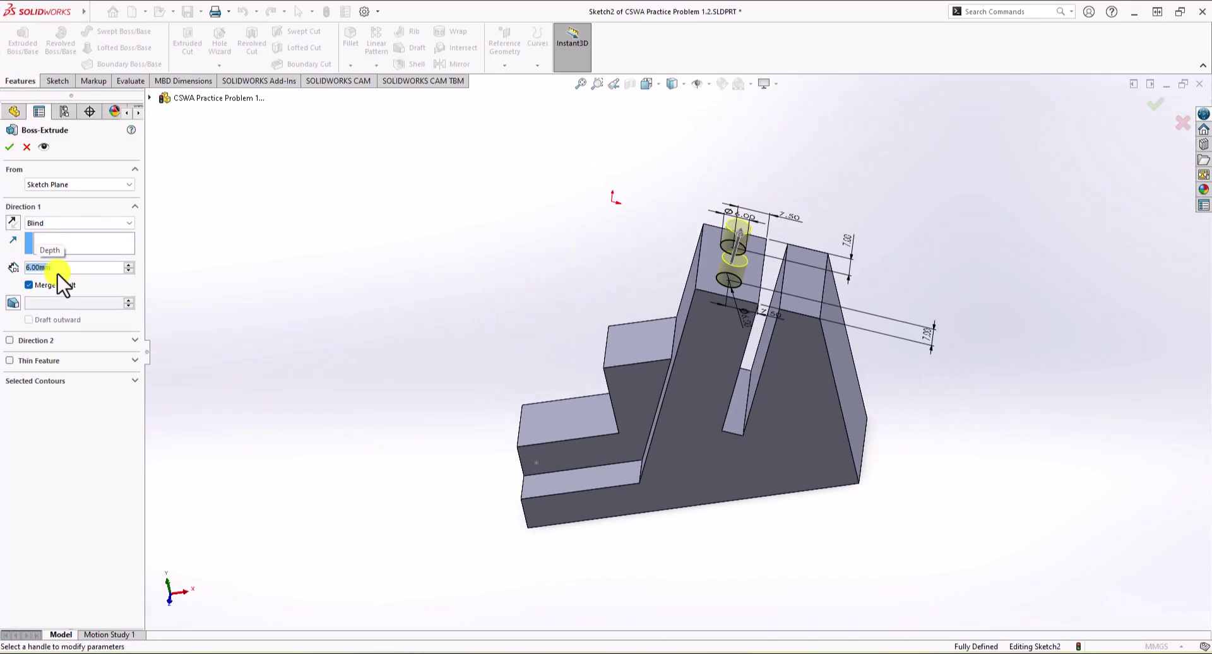
{"action": "key", "text": "Return"}
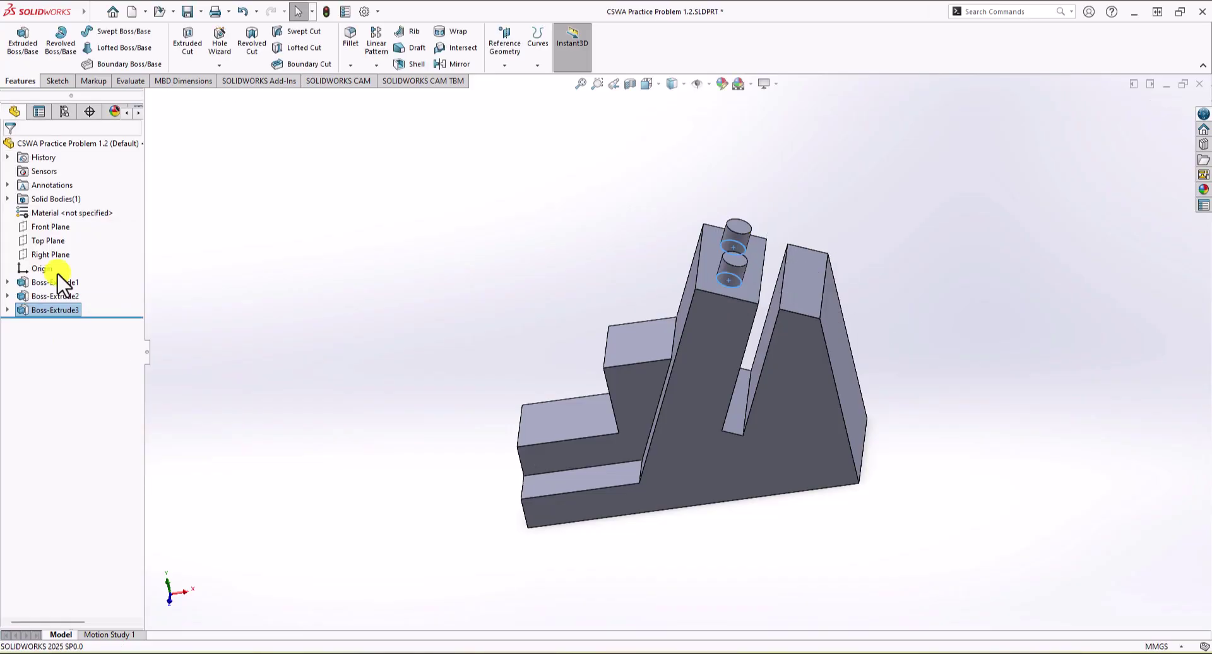
{"action": "middle_click_drag", "start_coordinate": [449, 297], "coordinate": [491, 336]}
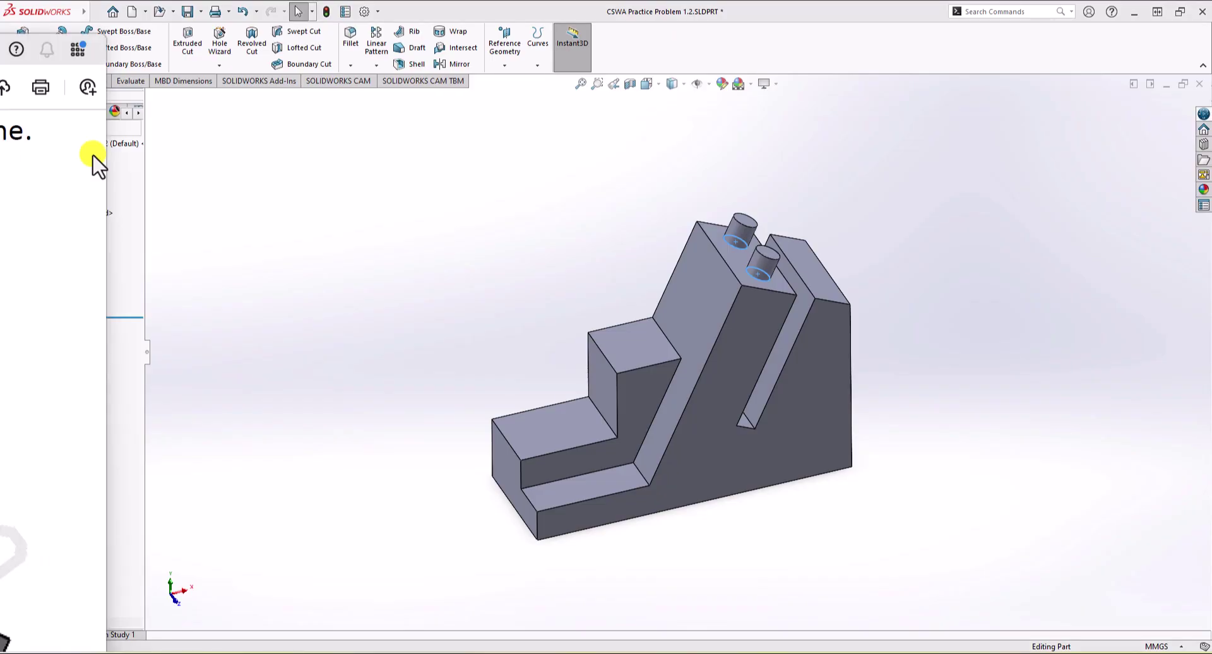
{"action": "key", "text": "alt+Tab"}
{"action": "double_click", "coordinate": [690, 11]}
{"action": "scroll", "coordinate": [853, 210], "scroll_direction": "up", "scroll_amount": 3}
{"action": "scroll", "coordinate": [853, 211], "scroll_direction": "up", "scroll_amount": 4}
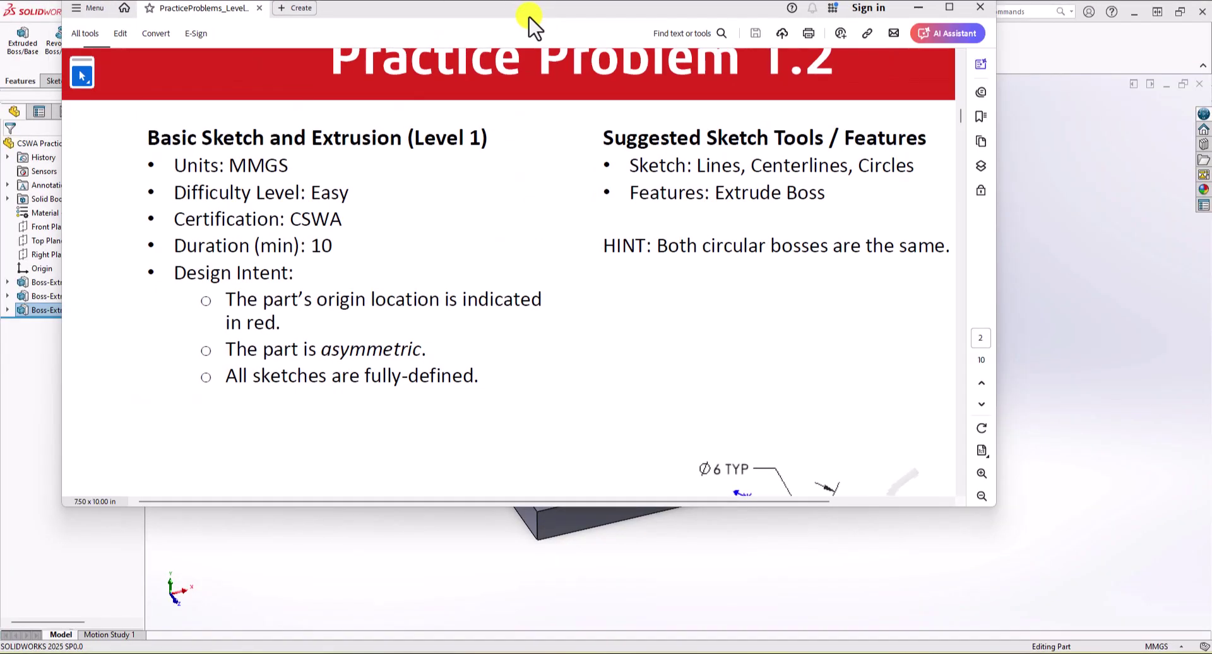
{"action": "key", "text": "alt+Tab"}
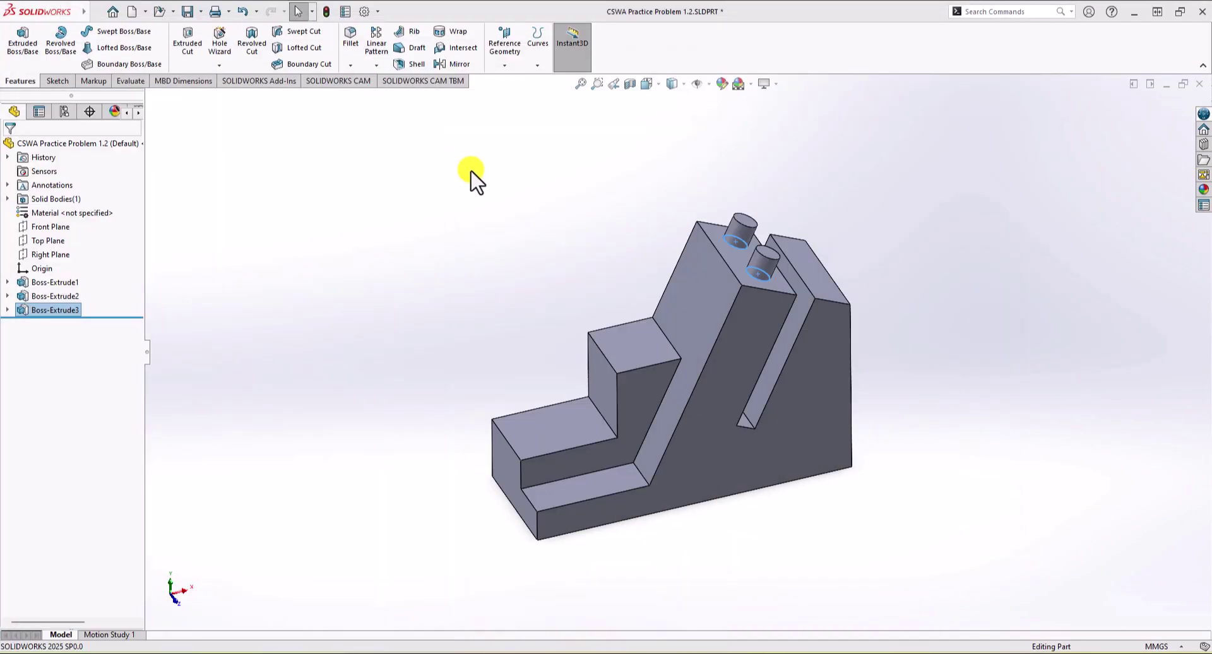
Step: Check Mass Properties to confirm the part volume of 70039.20 cubic millimetres
{"action": "left_click", "coordinate": [131, 81]}
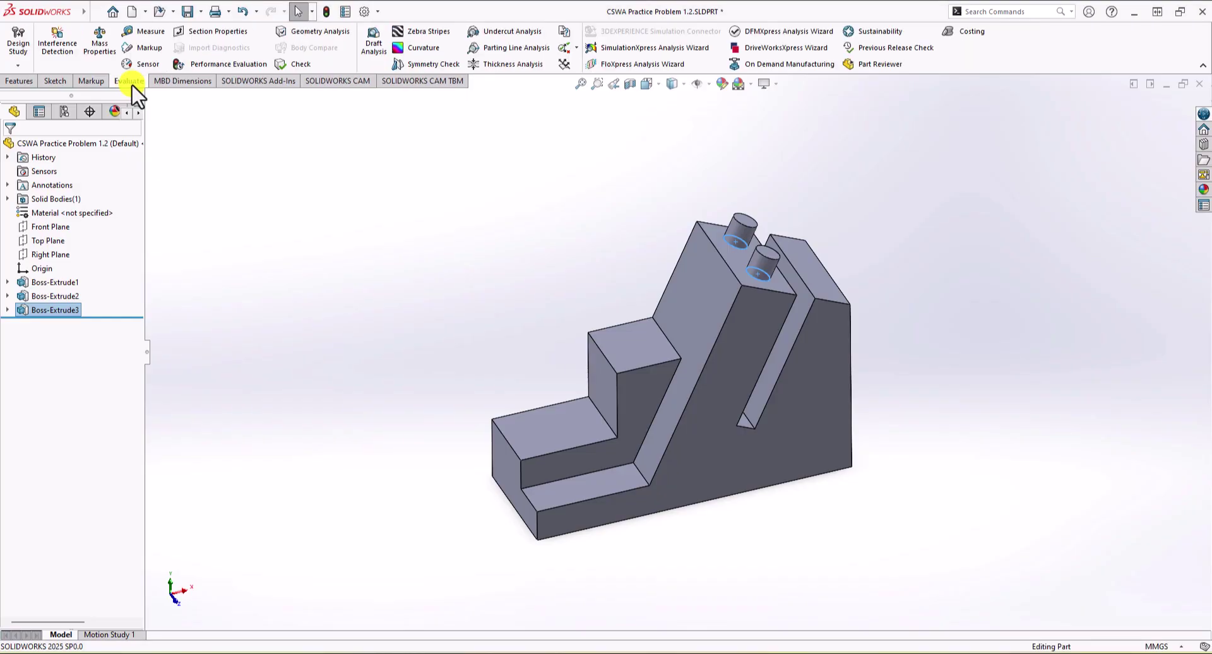
{"action": "left_click", "coordinate": [92, 48]}
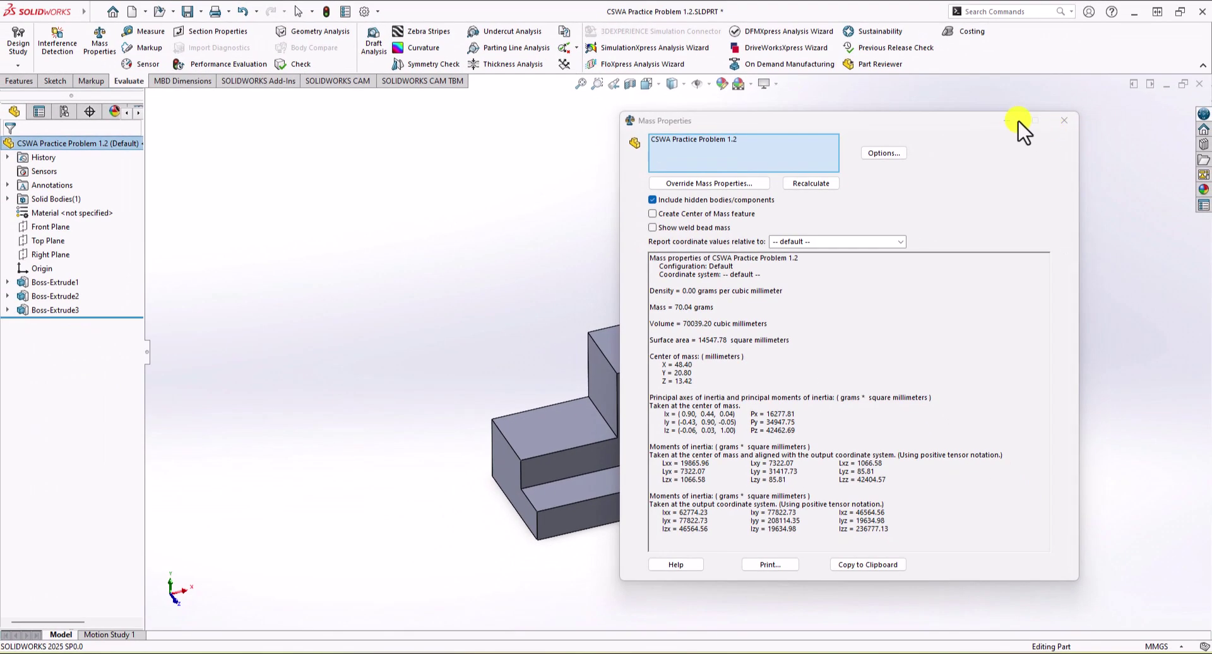
{"action": "left_click", "coordinate": [1065, 121]}
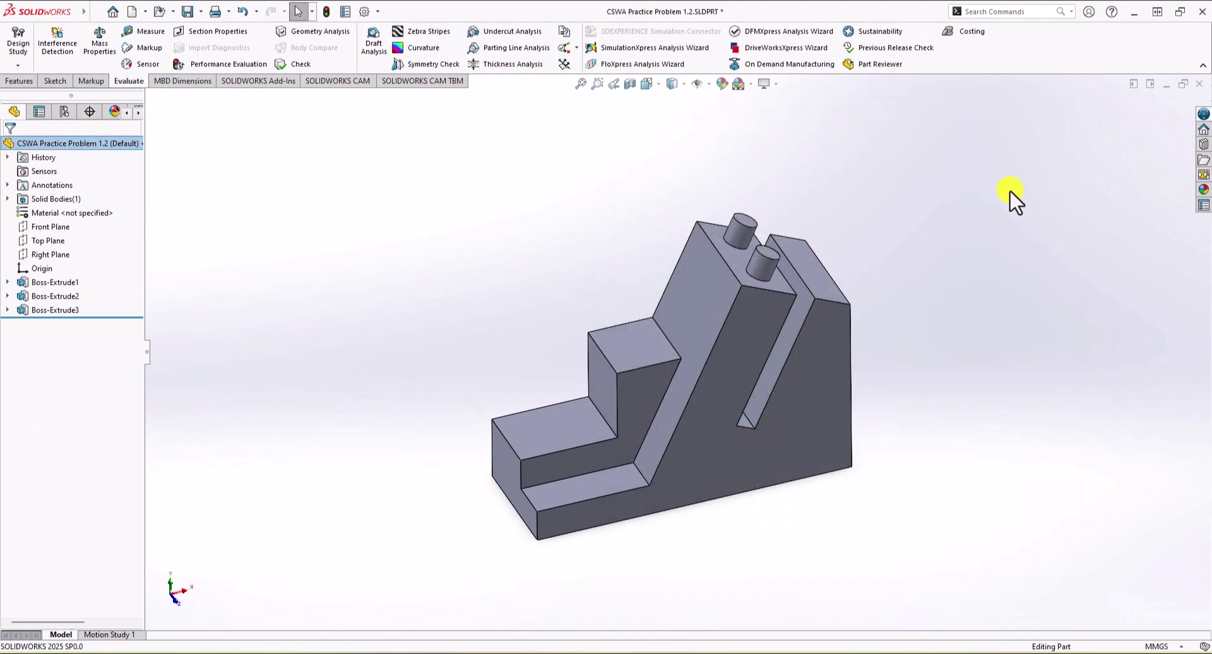